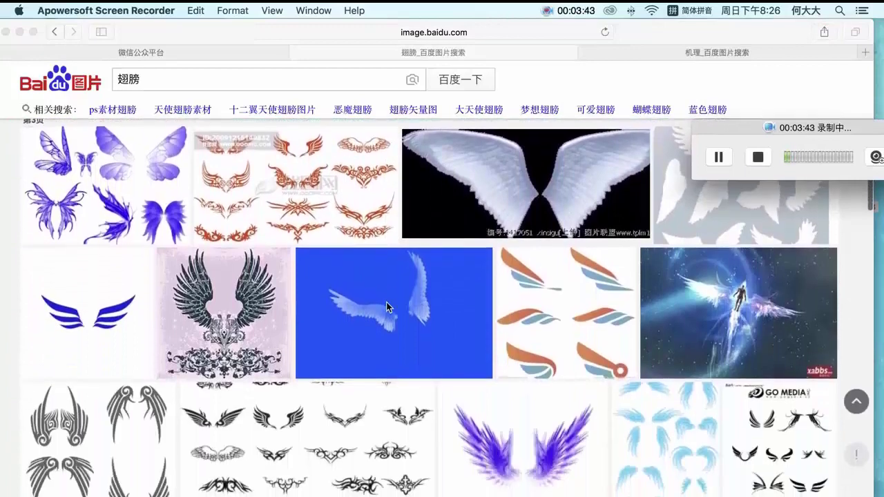
Step: Search Baidu Images for 北斗七星 in place of the wing search and look over the constellation pictures
scroll(387, 301, down, 10)
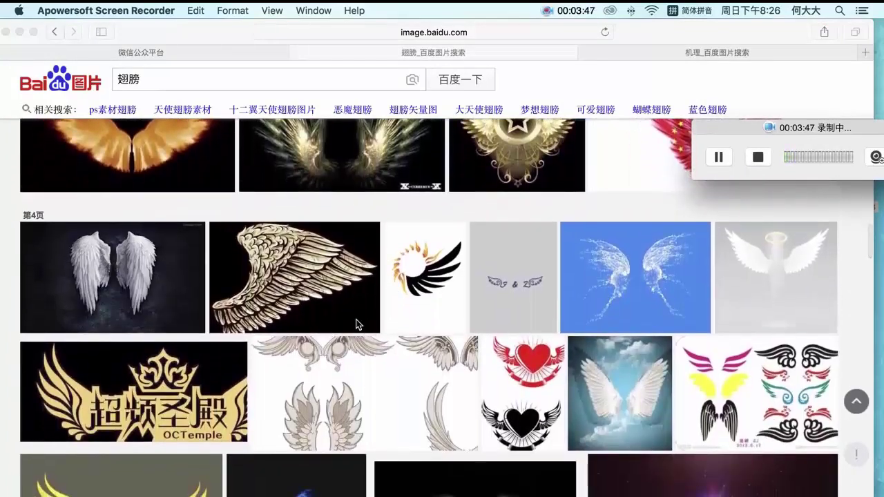
scroll(359, 320, down, 1)
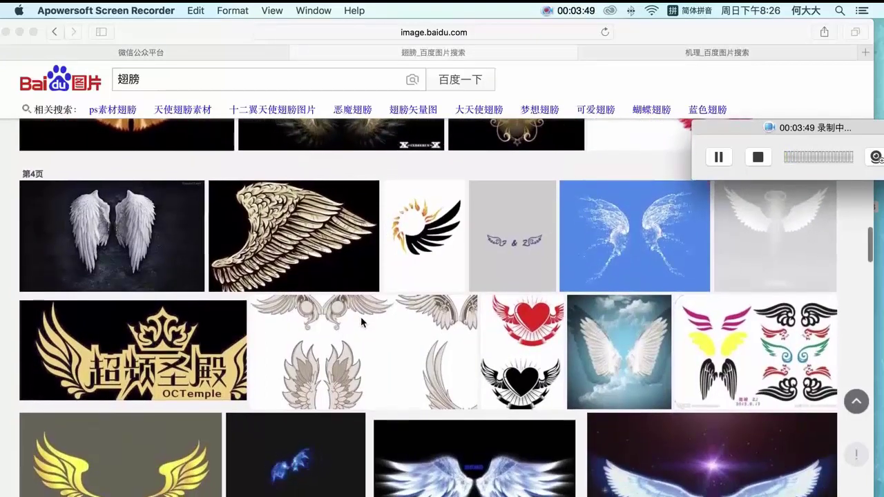
scroll(361, 316, up, 1)
click(161, 83)
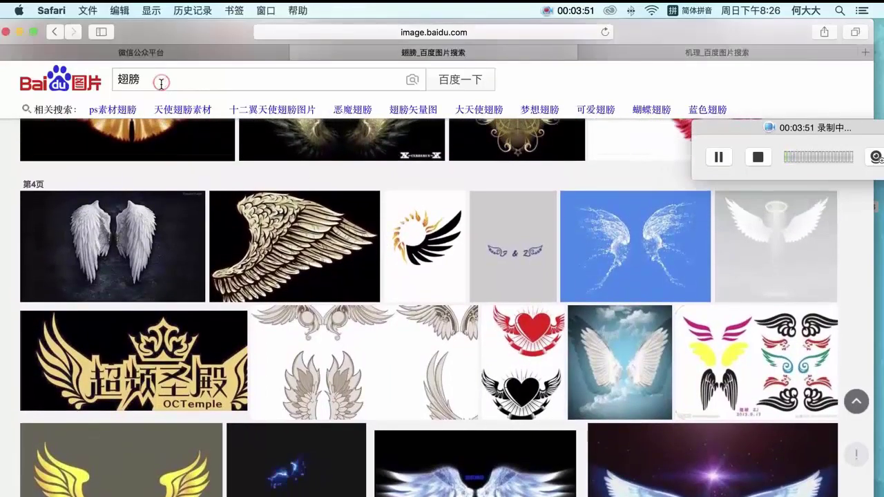
click(160, 84)
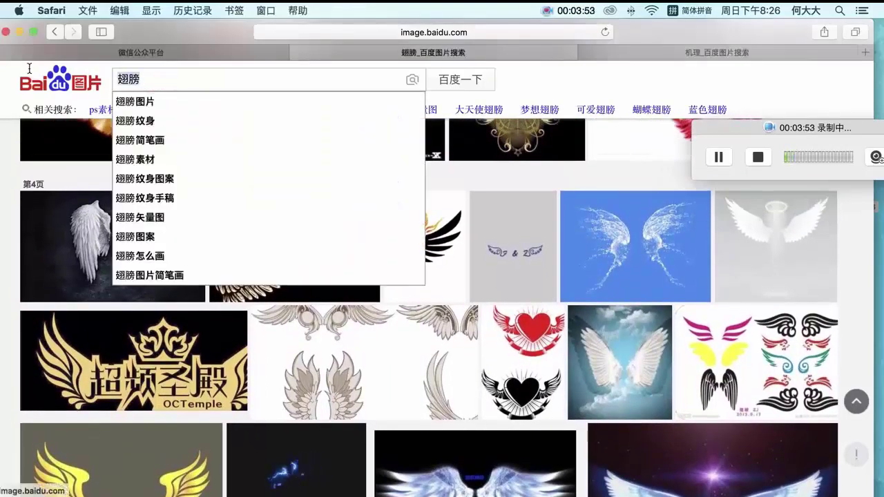
text(beidouqi)
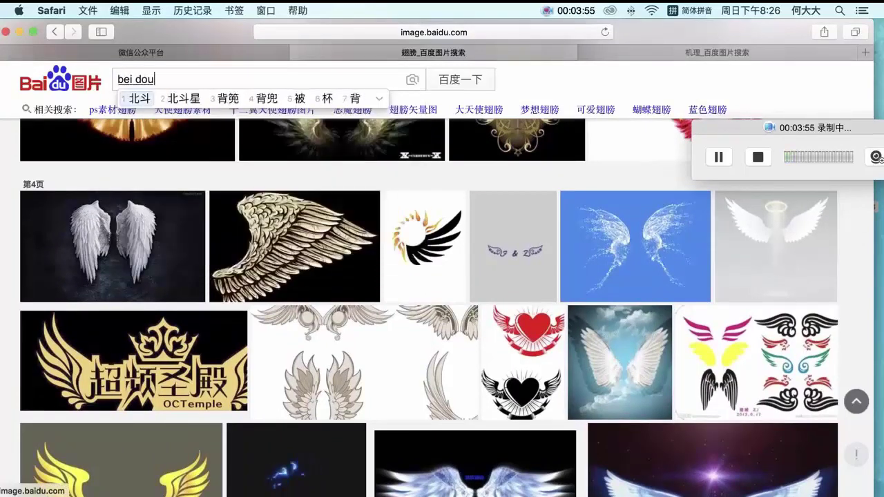
text(xing)
key(space)
key(Return)
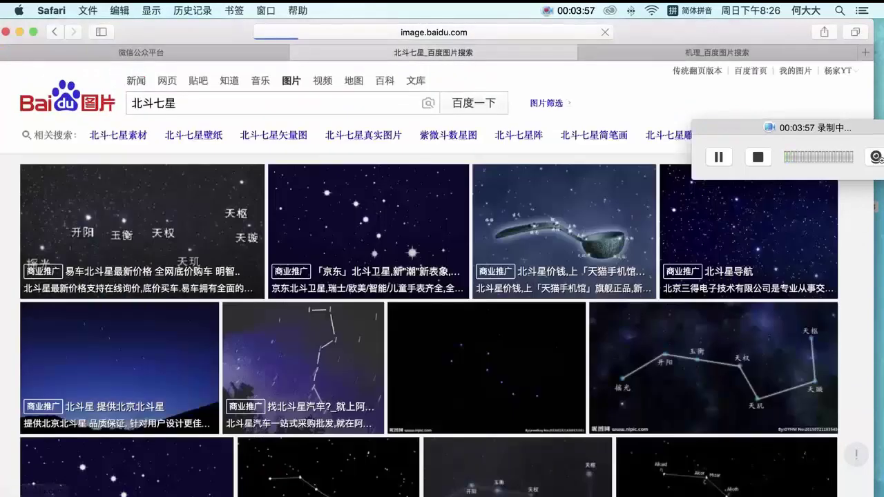
scroll(742, 293, down, 2)
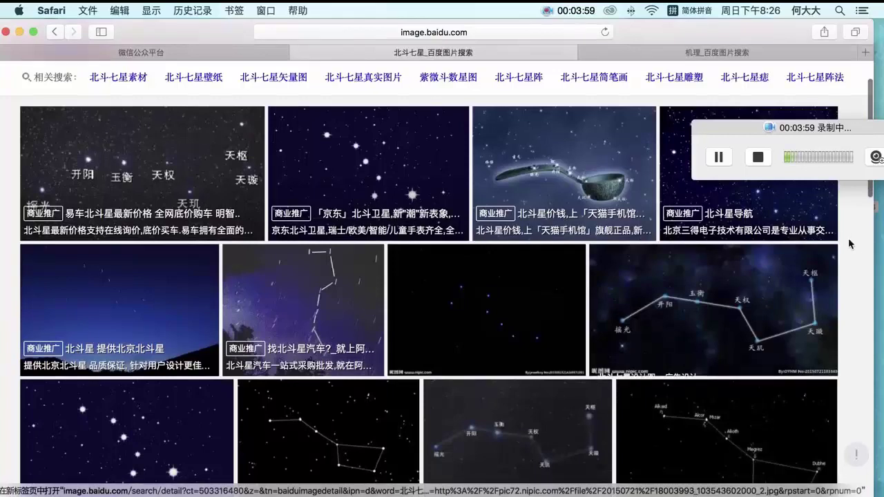
scroll(742, 292, down, 2)
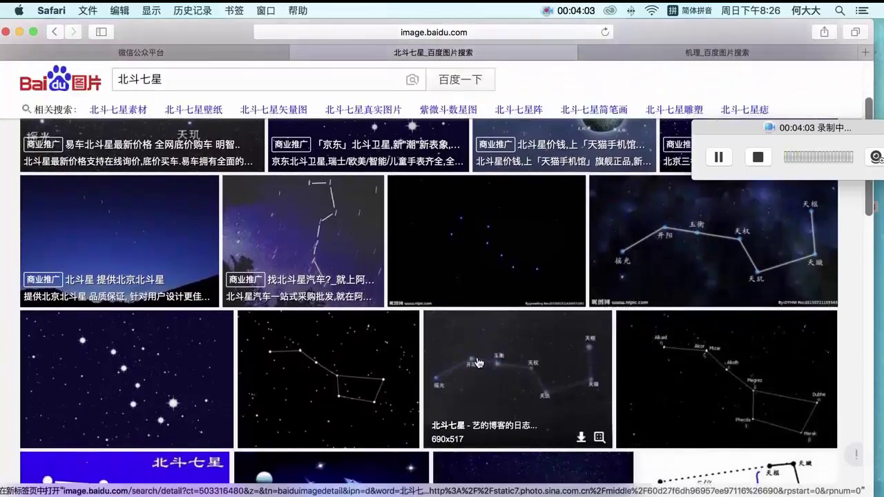
Step: Search Baidu Images for 跳格子
click(198, 81)
text(t)
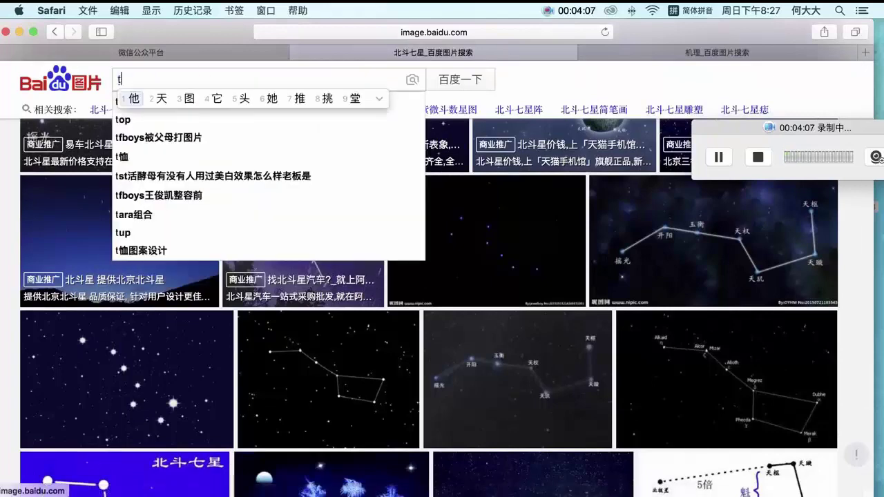
text(iao ge zi)
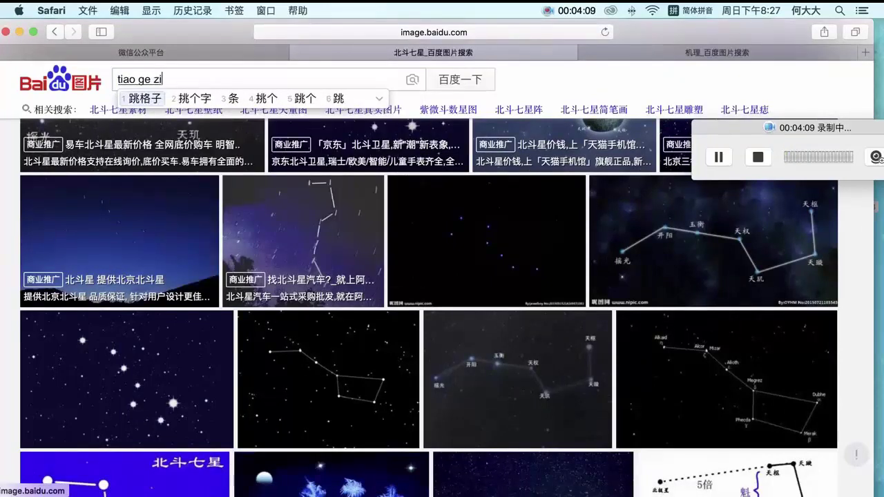
key(space)
key(Return)
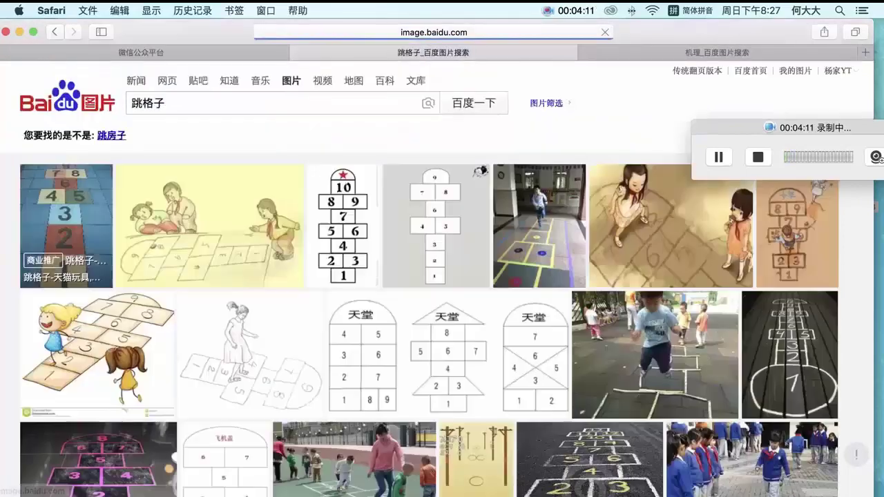
Step: Examine the 跳格子 results through the third page for hopscotch grid layouts and jumping poses
scroll(265, 177, down, 3)
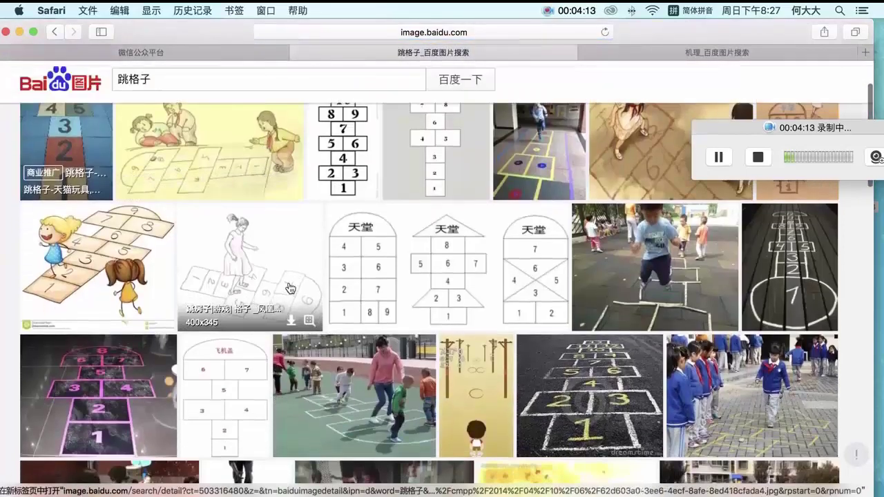
scroll(575, 276, down, 1)
scroll(575, 276, down, 9)
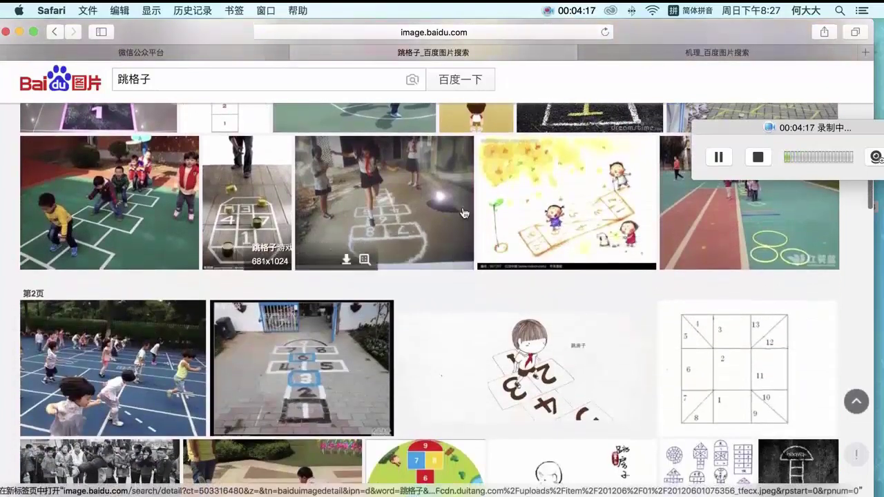
scroll(220, 320, down, 3)
scroll(304, 323, down, 2)
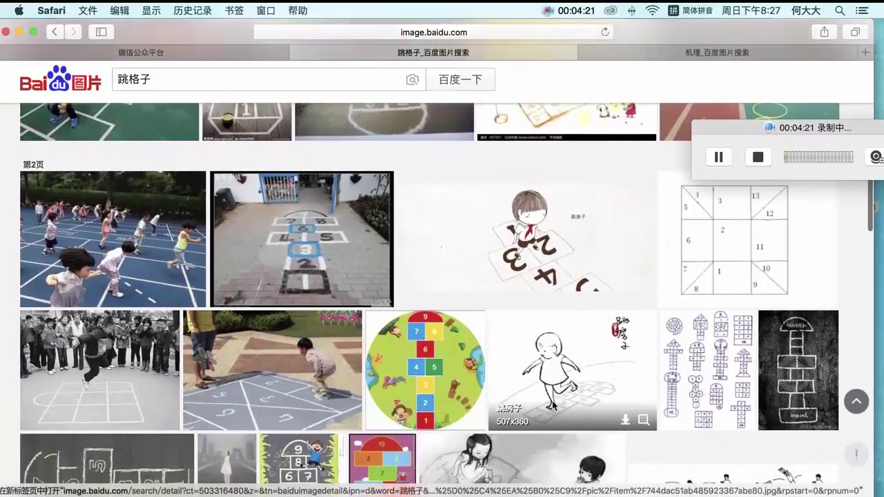
scroll(552, 406, down, 3)
scroll(546, 401, down, 3)
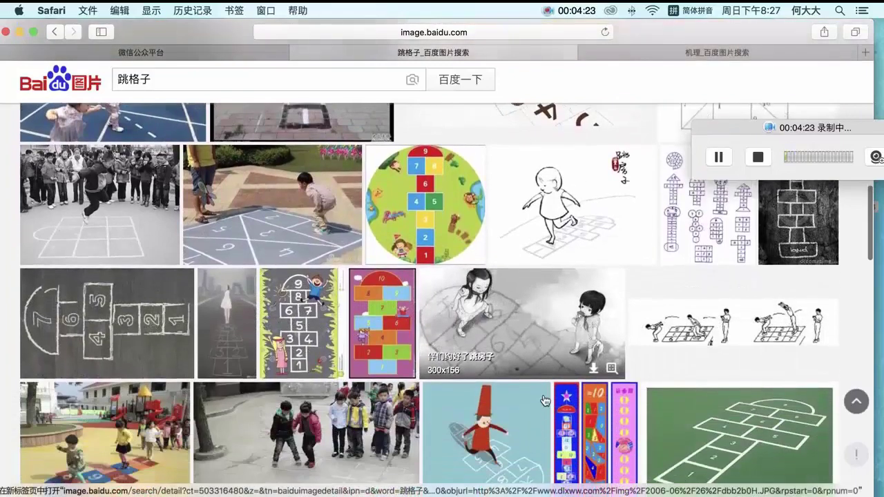
scroll(374, 445, down, 2)
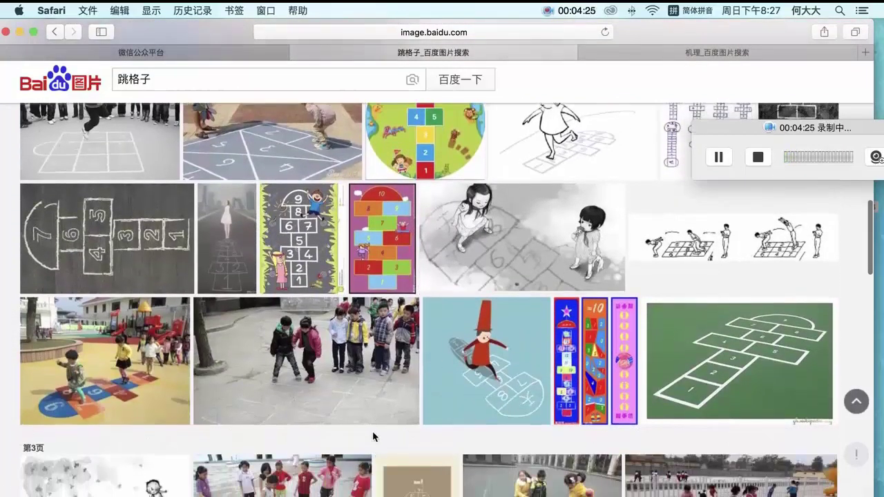
scroll(370, 414, down, 1)
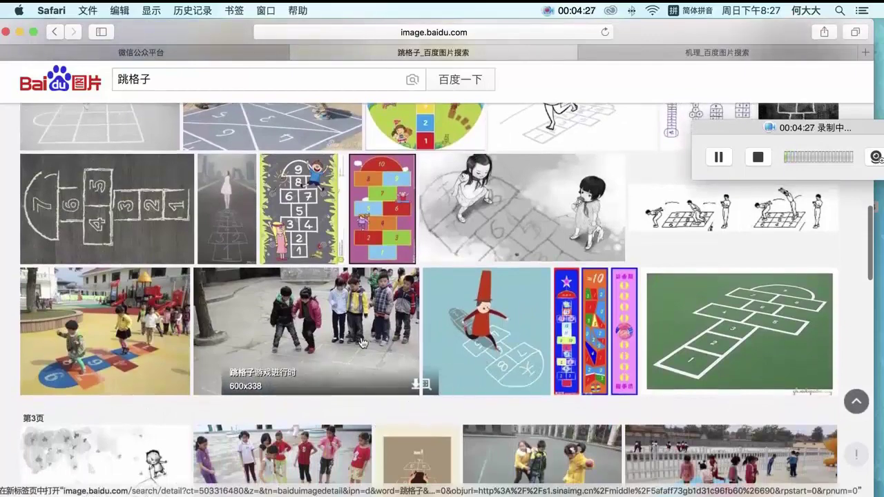
scroll(387, 373, down, 2)
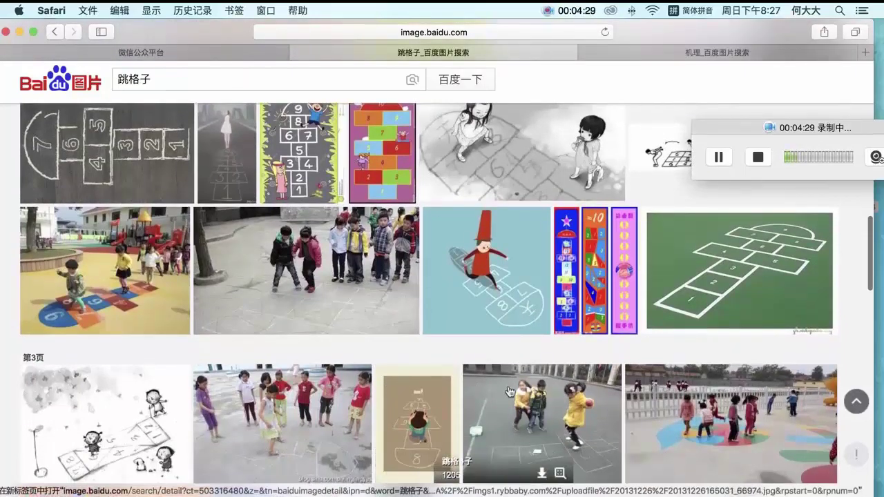
scroll(448, 391, down, 3)
scroll(318, 392, down, 4)
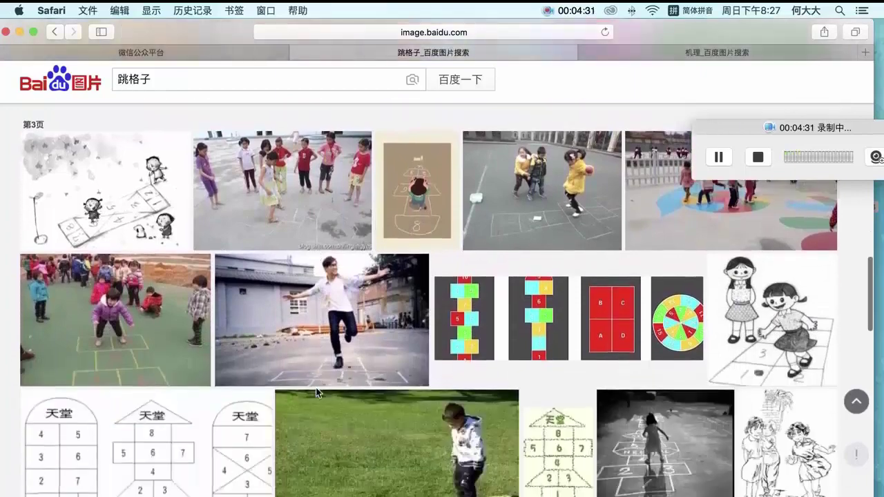
scroll(316, 393, down, 4)
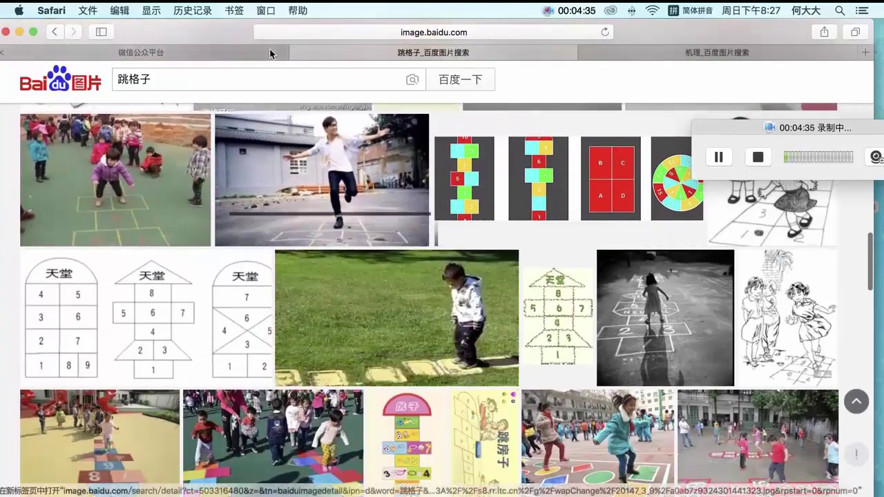
Step: Switch to Photoshop, close the 未标题-1 document and bring up the 模版.psd document containing the wing picture
click(21, 32)
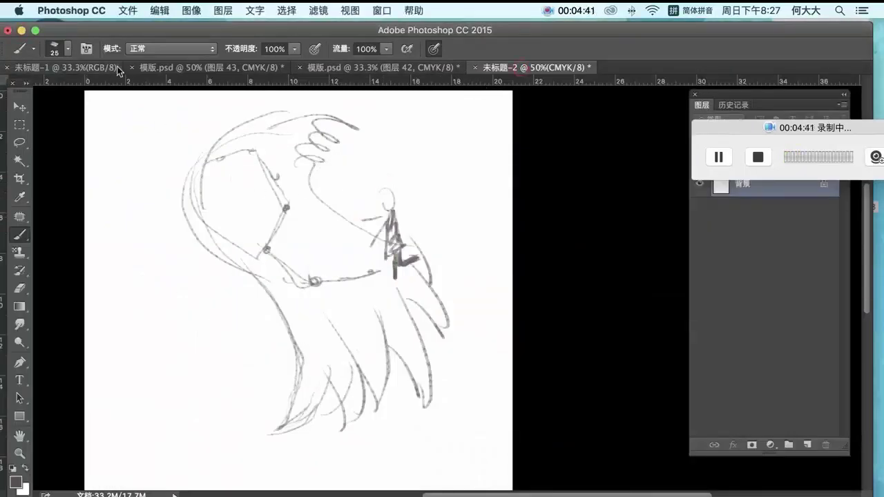
click(8, 68)
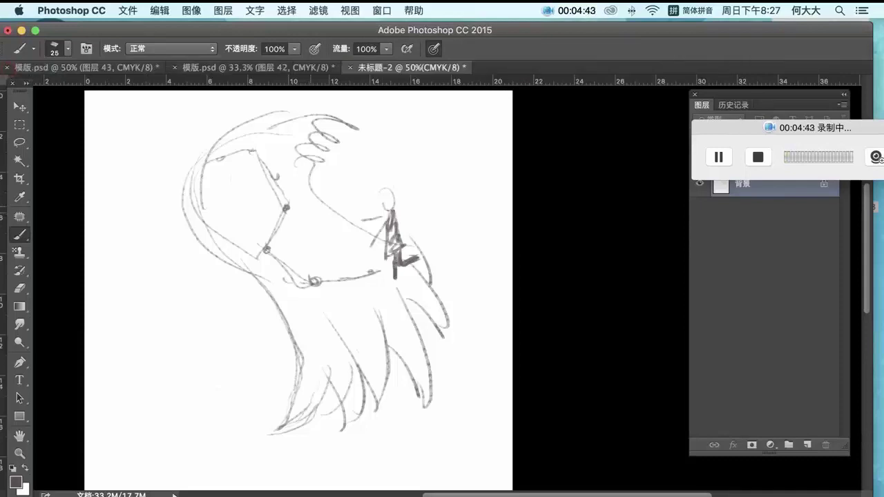
click(75, 67)
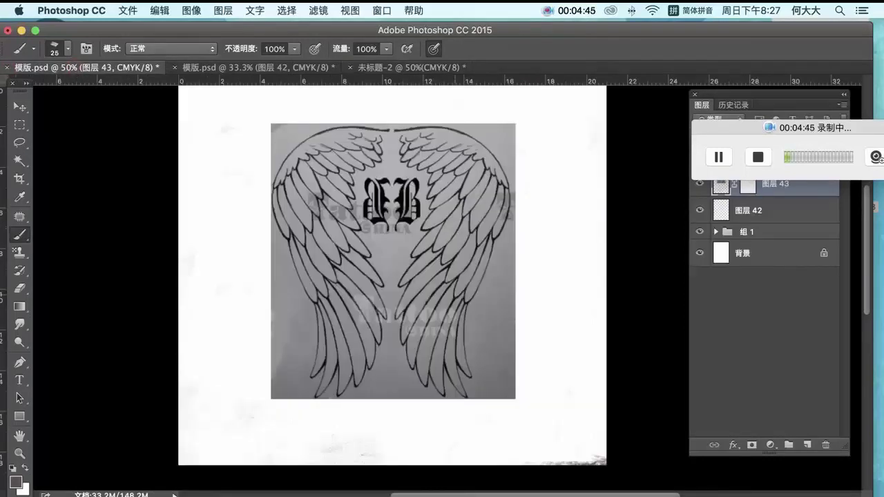
drag(843, 130, 757, 31)
click(501, 49)
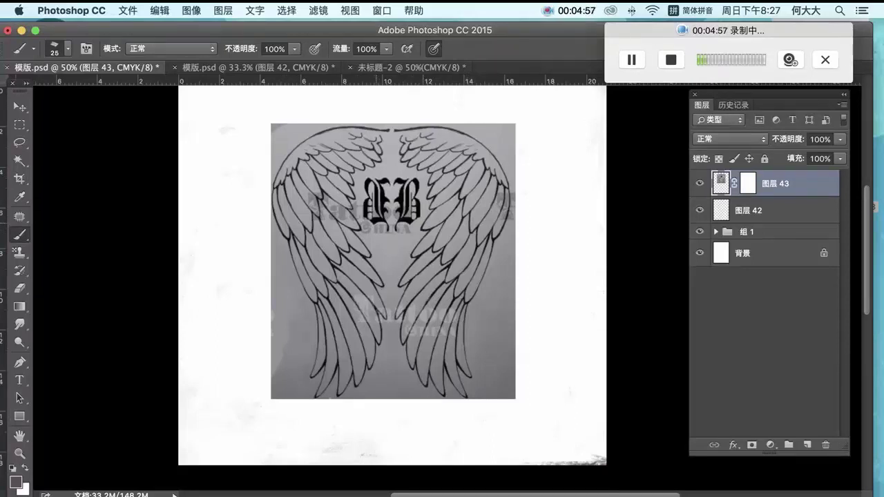
Step: Add a white-filled layer directly above 图层 42, leaving both it and the wing picture layer 图层 43 hidden
click(702, 187)
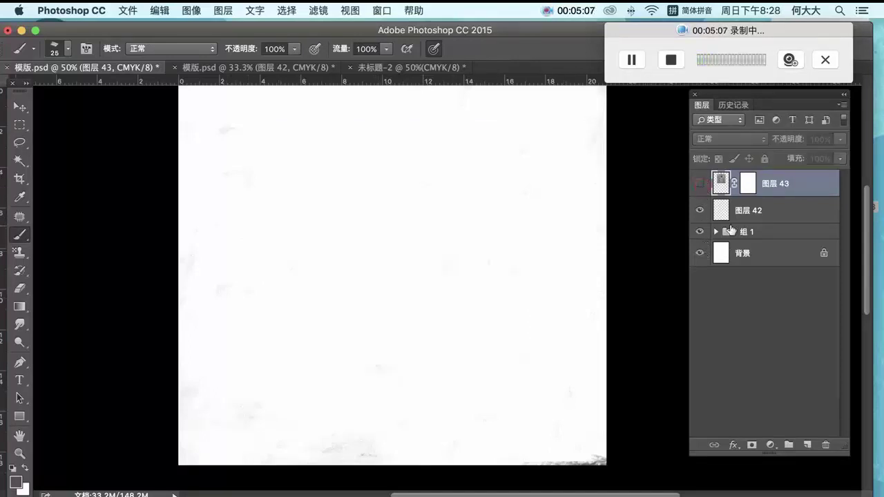
click(766, 251)
click(807, 446)
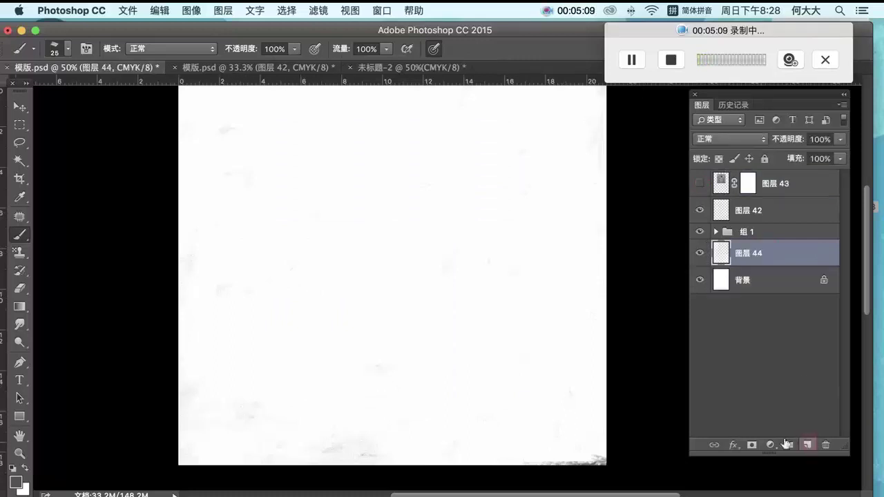
key(super+BackSpace)
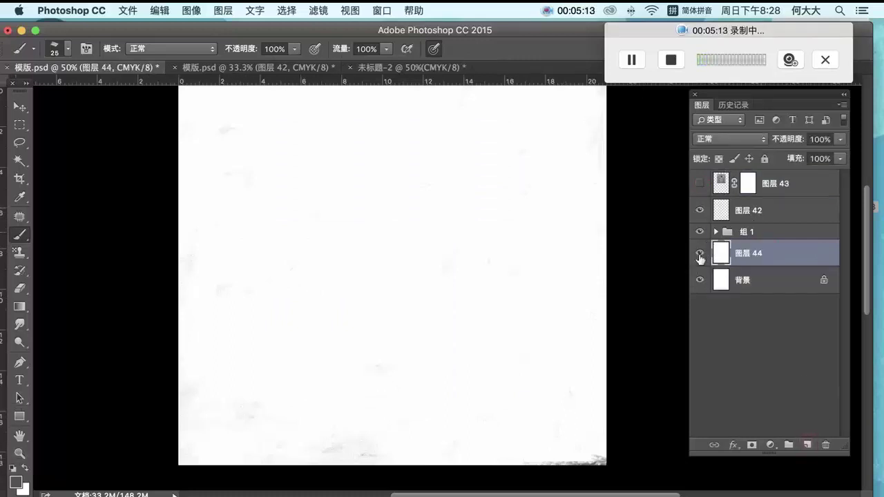
drag(711, 256, 706, 200)
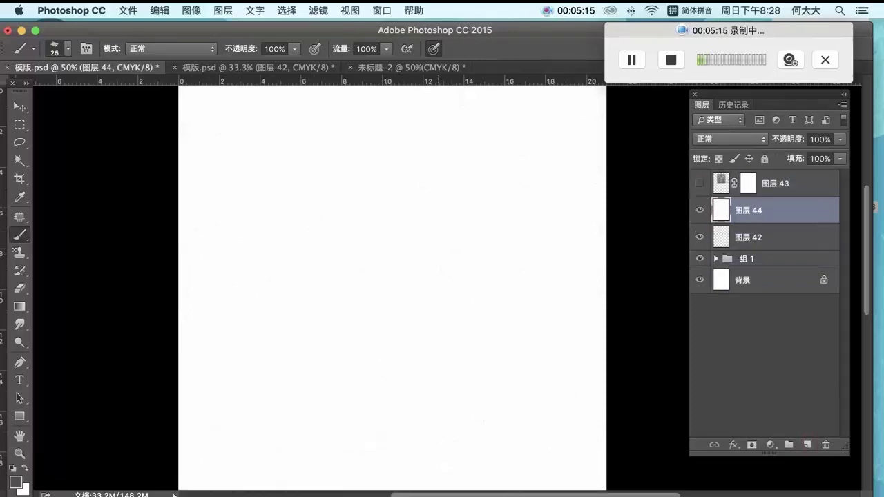
click(700, 210)
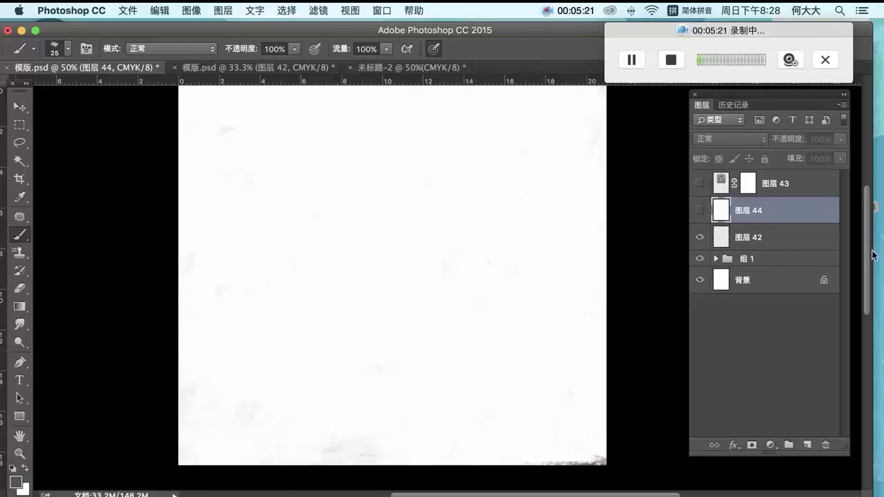
Step: Switch back to Safari and examine the 机理 image results for paper, wall and stone textures
click(868, 131)
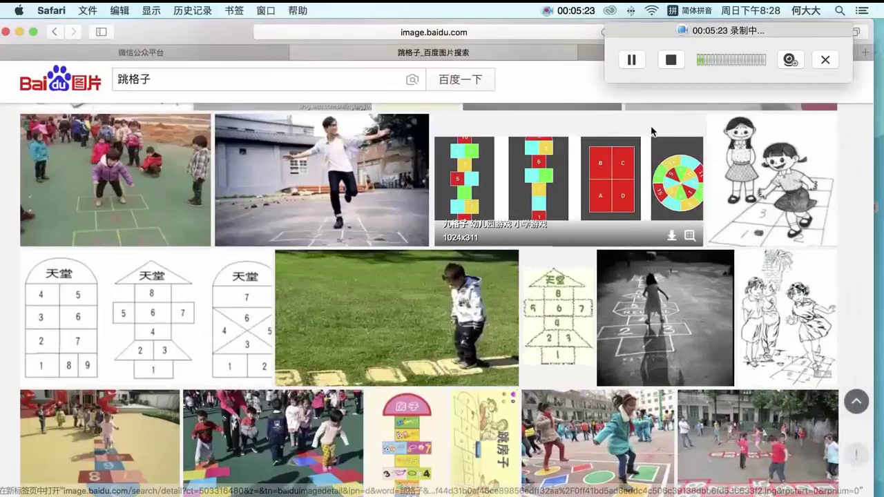
drag(655, 24, 682, 119)
click(692, 54)
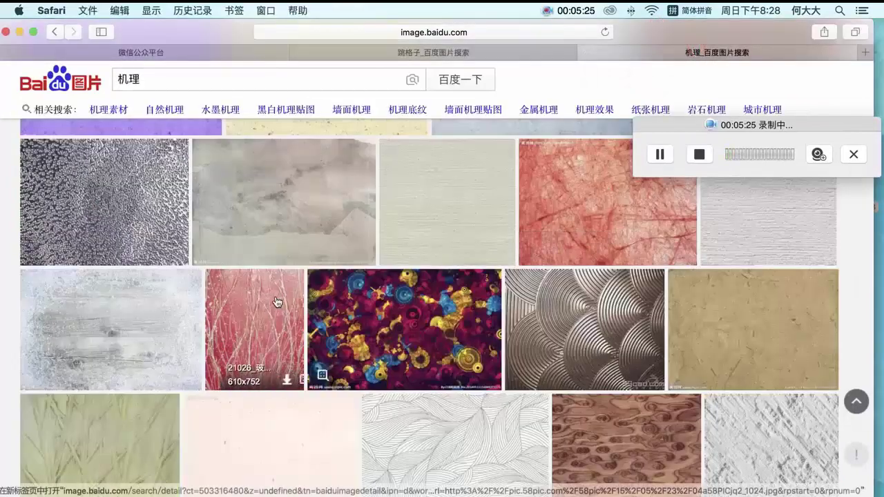
scroll(276, 302, down, 3)
scroll(275, 299, up, 4)
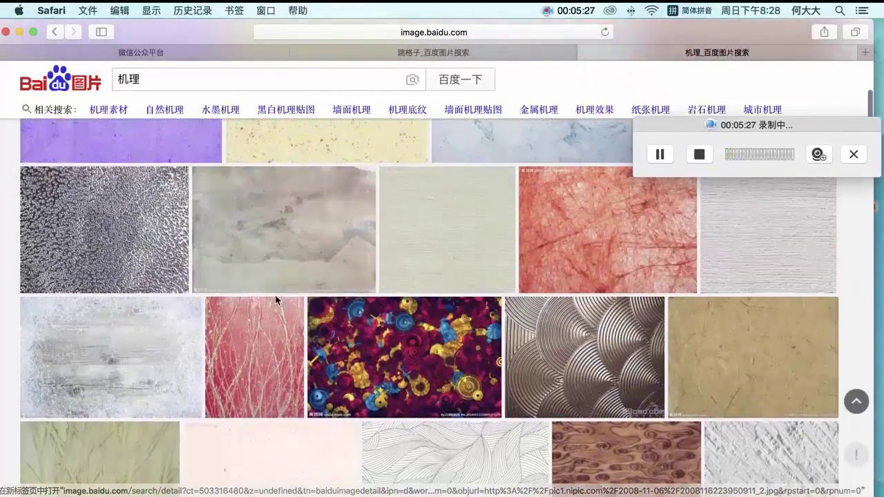
scroll(275, 294, up, 2)
scroll(274, 294, down, 10)
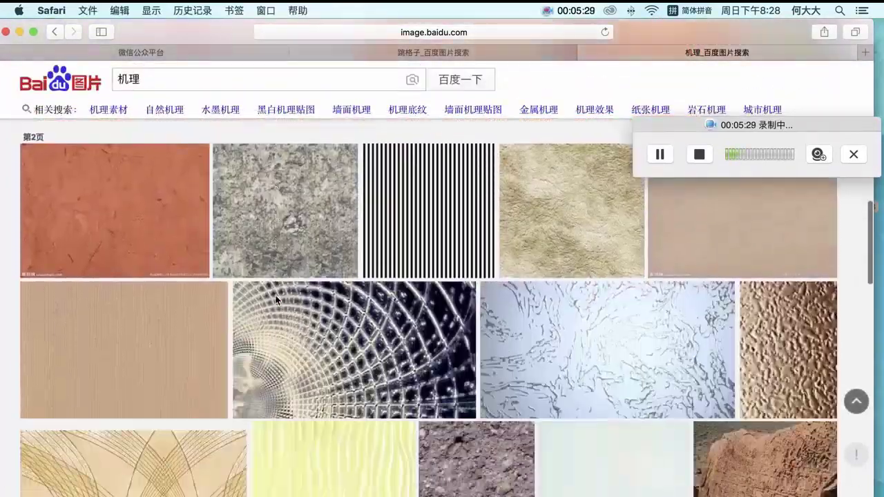
scroll(275, 297, down, 8)
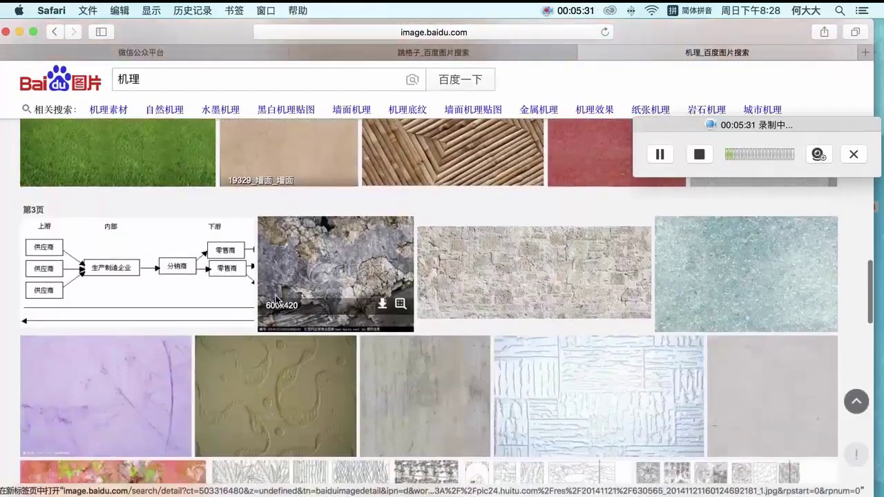
scroll(266, 314, down, 6)
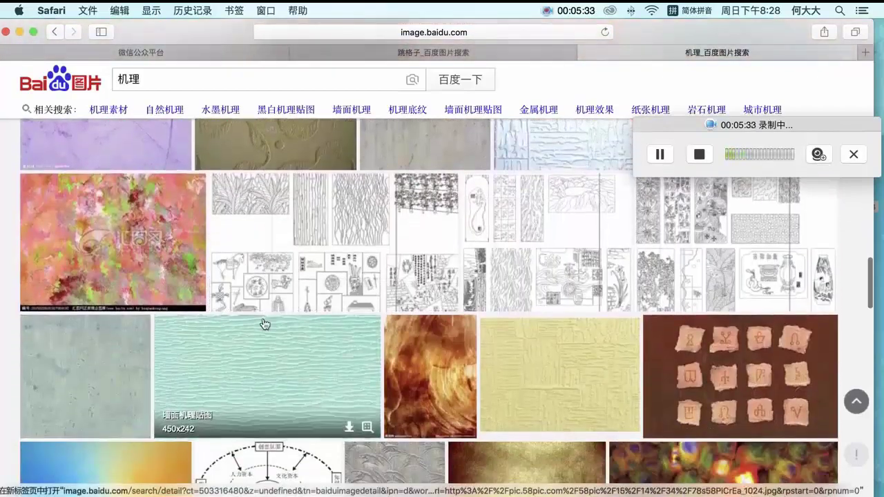
Step: Switch to Photoshop and delete the hidden white layer 图层 44 from 模版.psd
scroll(265, 324, down, 7)
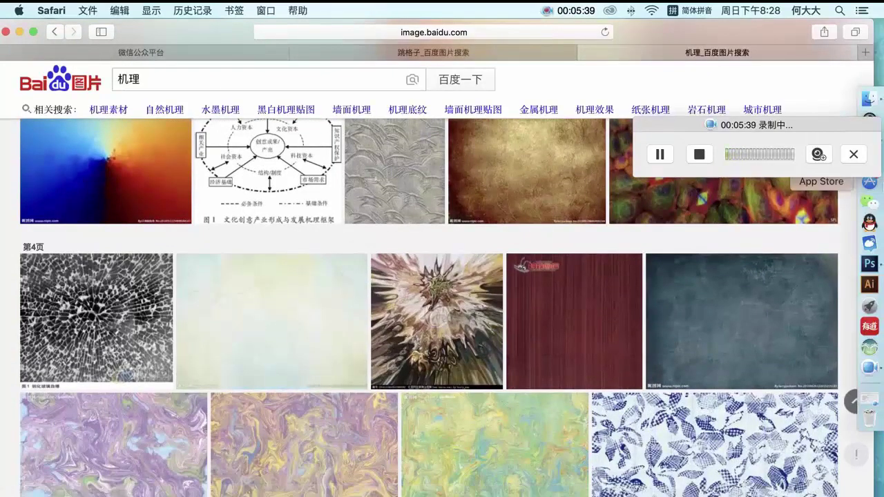
click(870, 264)
drag(784, 126, 746, 26)
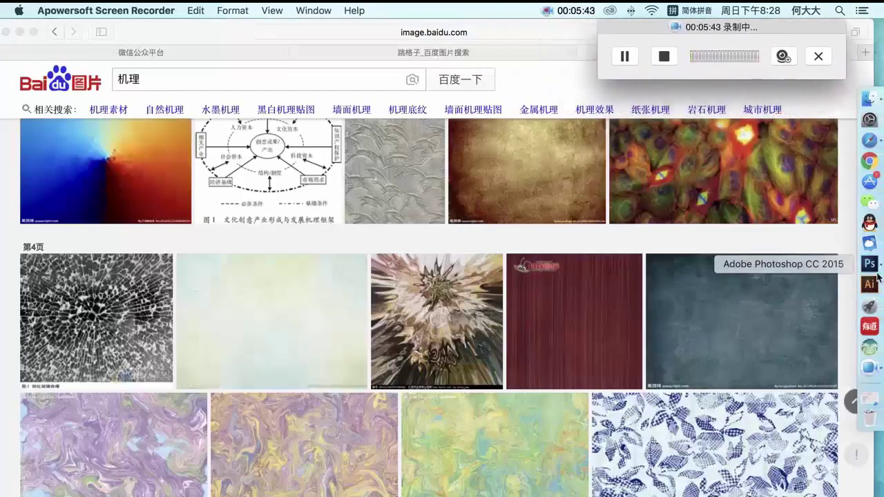
click(870, 264)
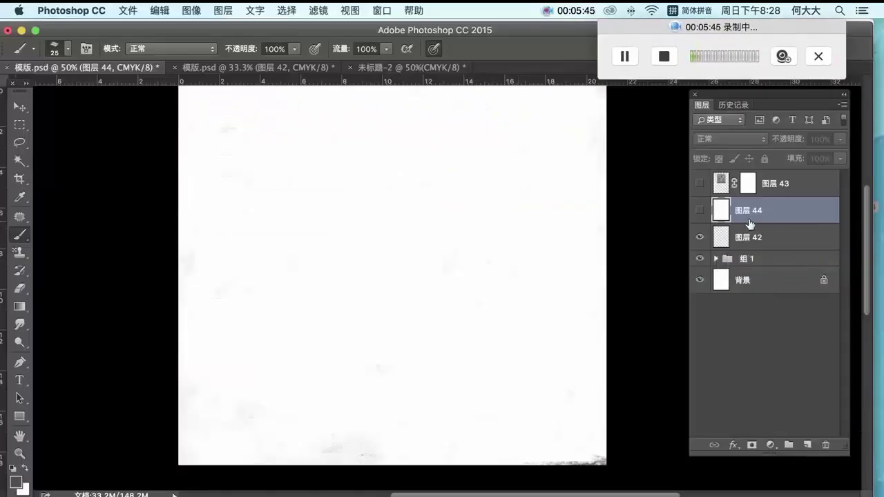
key(Delete)
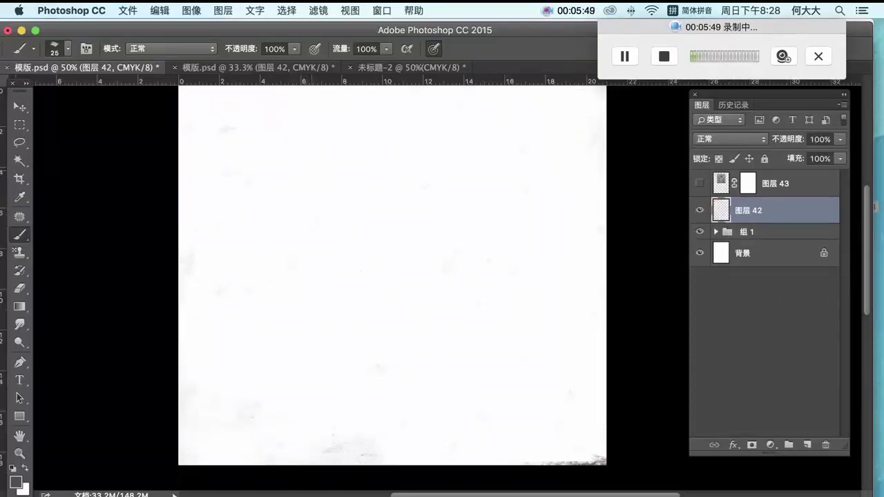
Step: Show and select the wing picture layer 图层 43, and reorder the 未标题-2 sketch document to sit directly after this 模版.psd
click(698, 183)
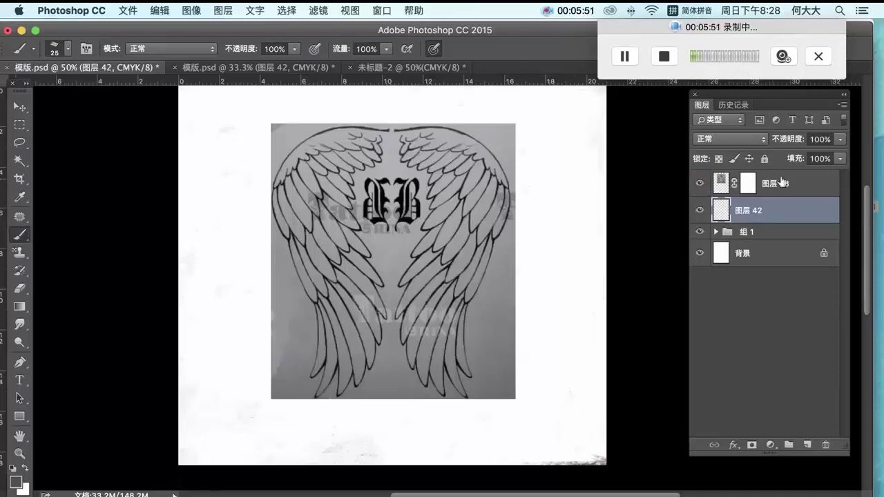
click(801, 181)
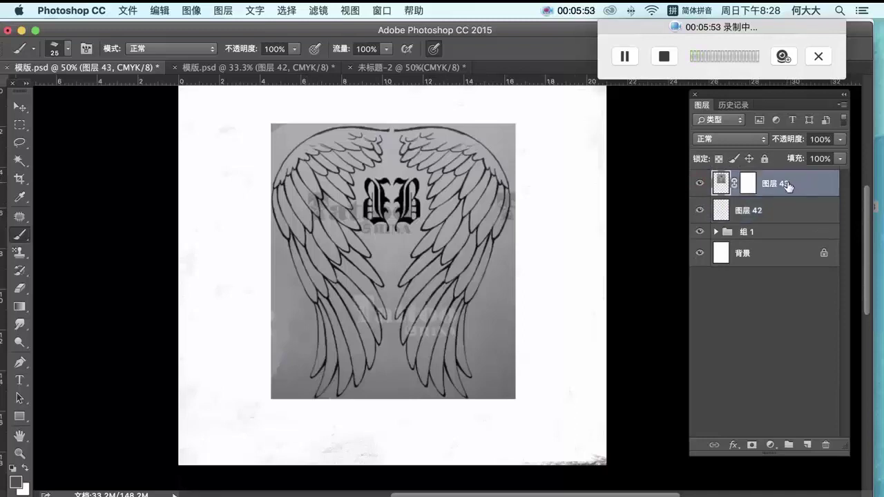
key(super+t)
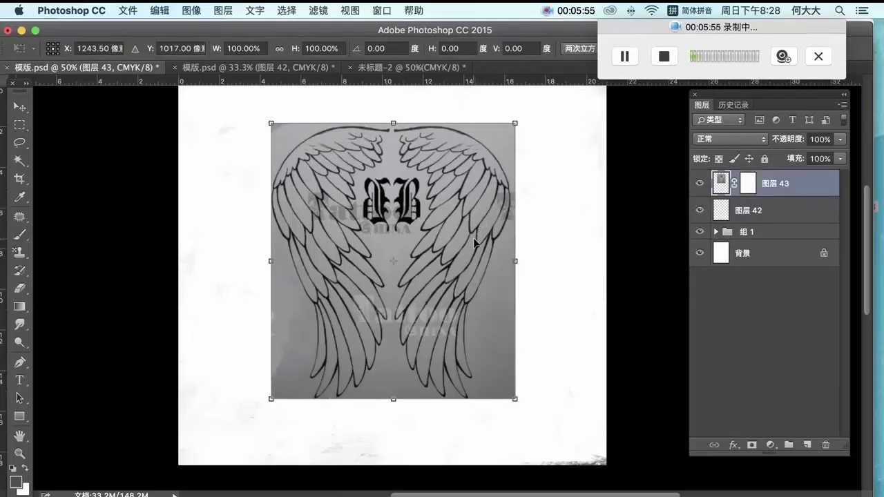
drag(410, 70, 233, 78)
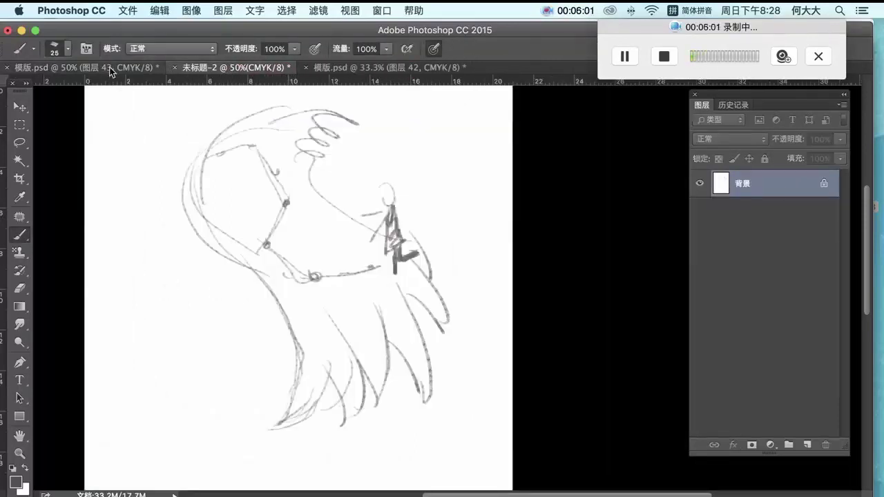
click(154, 69)
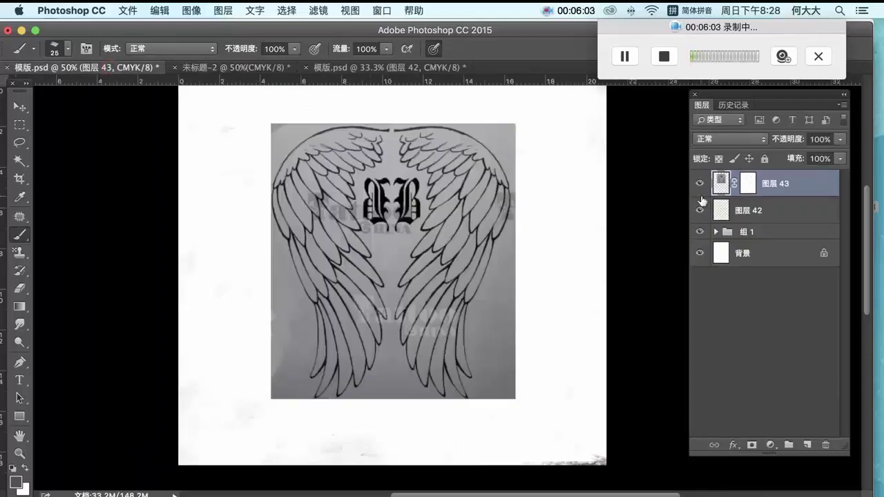
Step: Free-transform the wing picture, pulling its two lower corners outward, shifting it right and rotating it counterclockwise to about -12.43°
key(super+t)
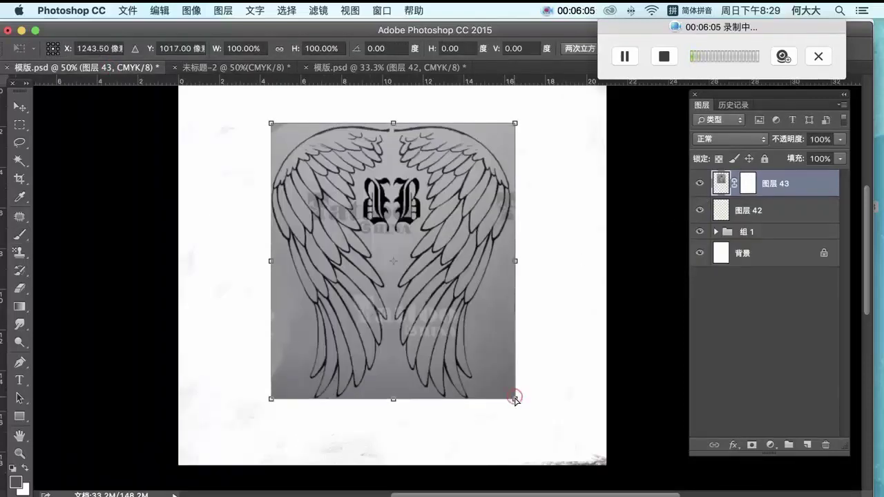
drag(515, 398, 602, 382)
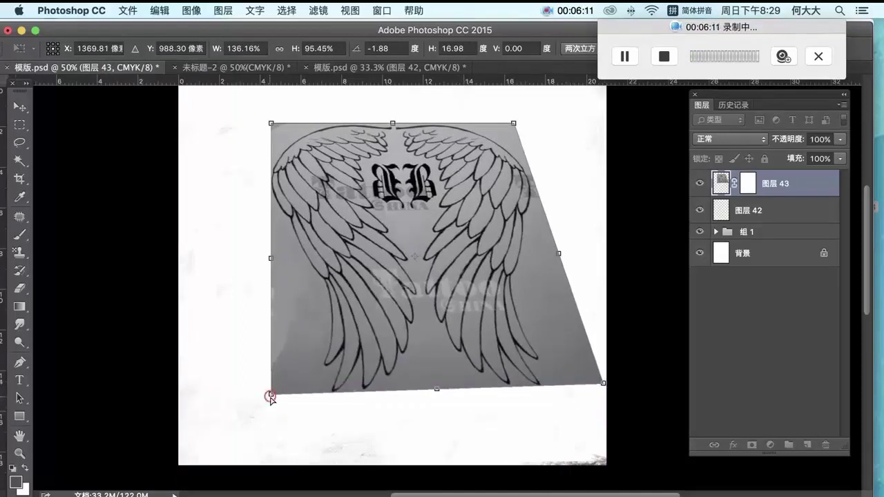
drag(271, 395, 232, 407)
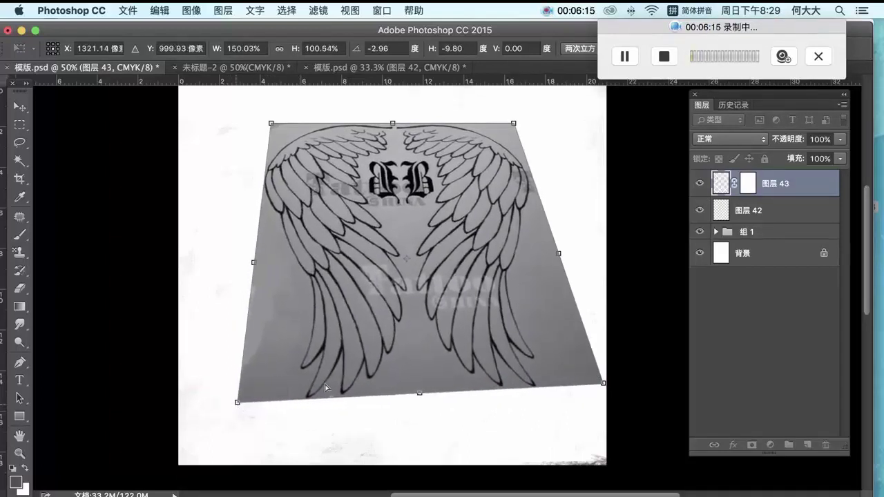
drag(372, 370, 408, 374)
drag(656, 388, 673, 325)
drag(519, 332, 517, 320)
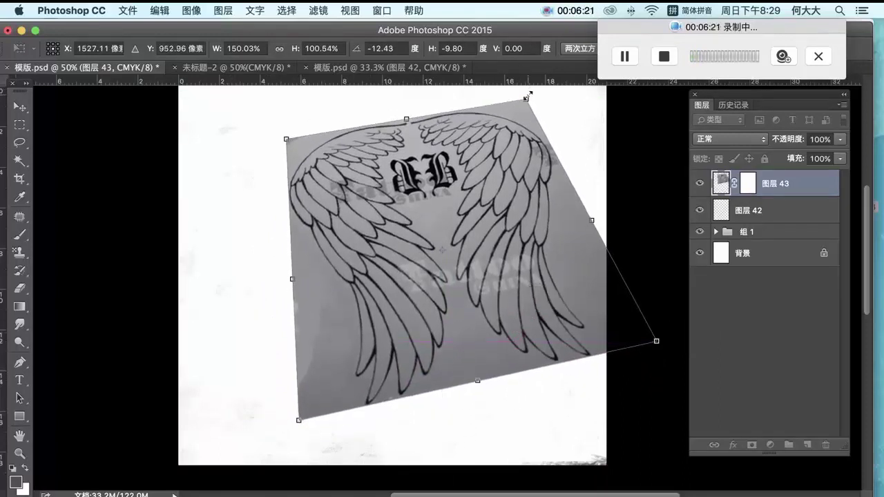
Step: Stretch the wing picture's lower-right corner well beyond the canvas, pull the lower-left corner slightly outward, and apply the transform
drag(526, 102, 528, 107)
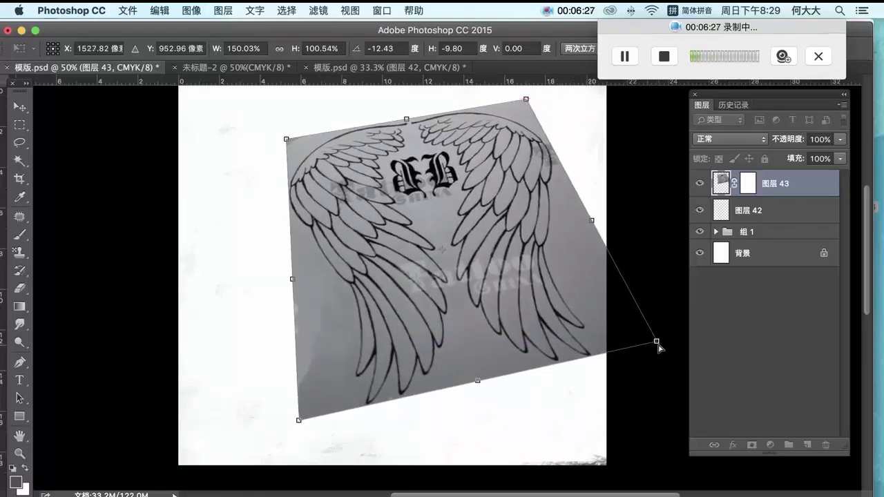
drag(657, 342, 755, 366)
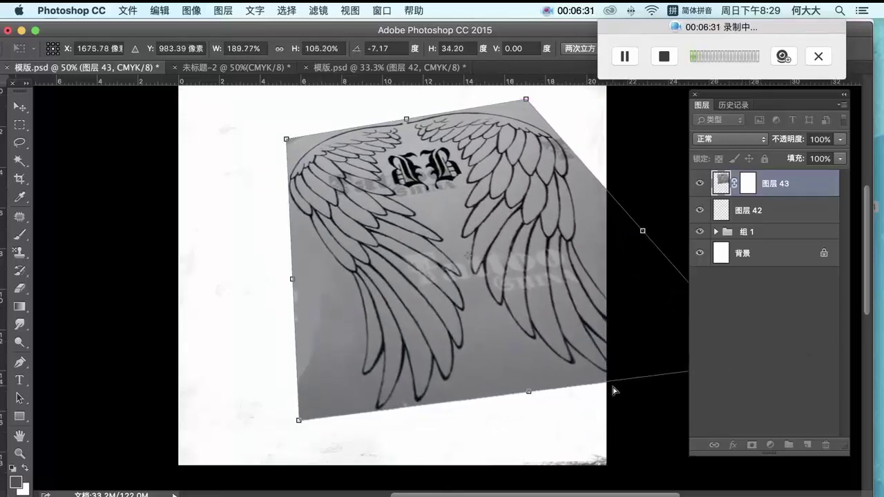
drag(302, 422, 293, 433)
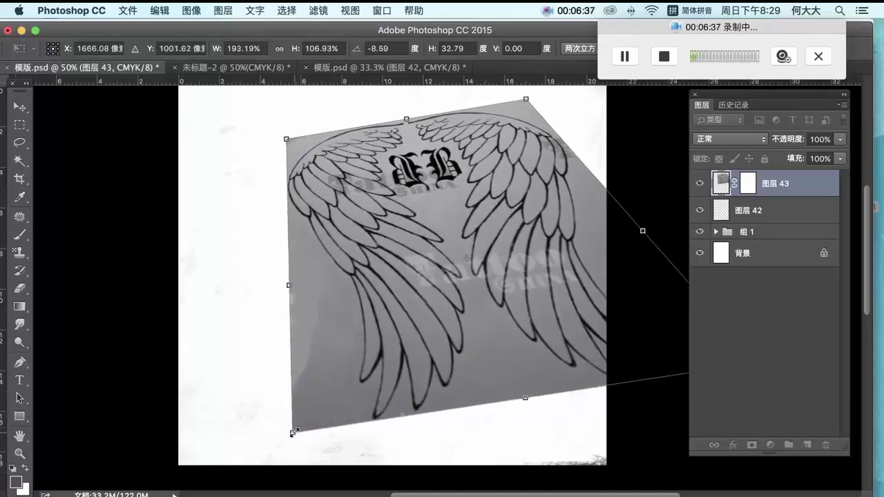
key(Return)
key(b)
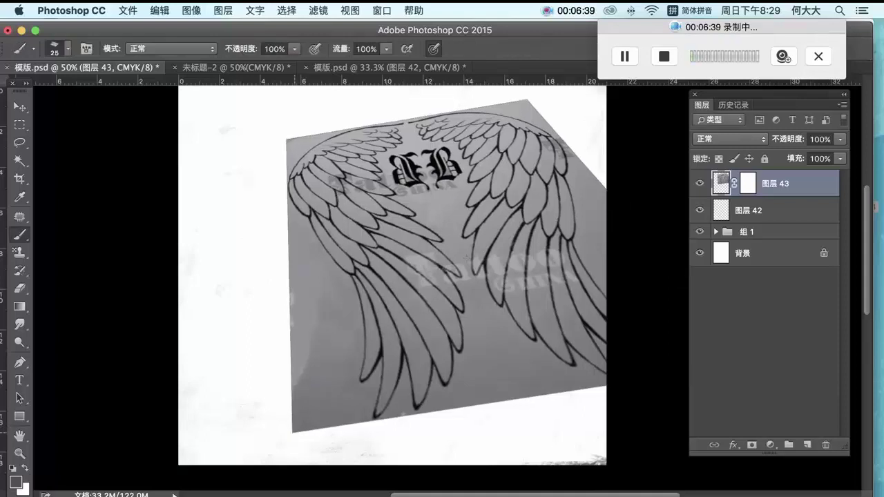
Step: Scale the distorted wing picture down slightly and move it left and a little up on the canvas
key(super+t)
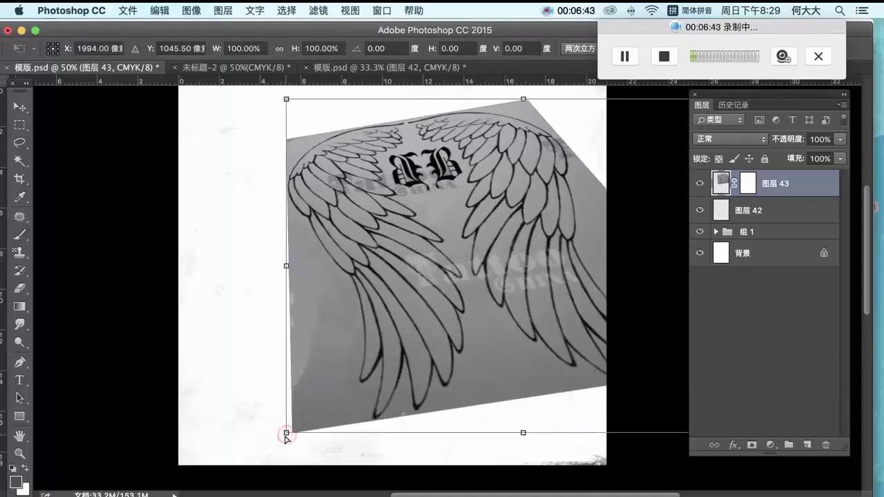
mouse_move(286, 434)
mouse_down()
mouse_move(279, 438)
mouse_move(284, 431)
mouse_up()
scroll(284, 430, left, 1)
key(Return)
key(b)
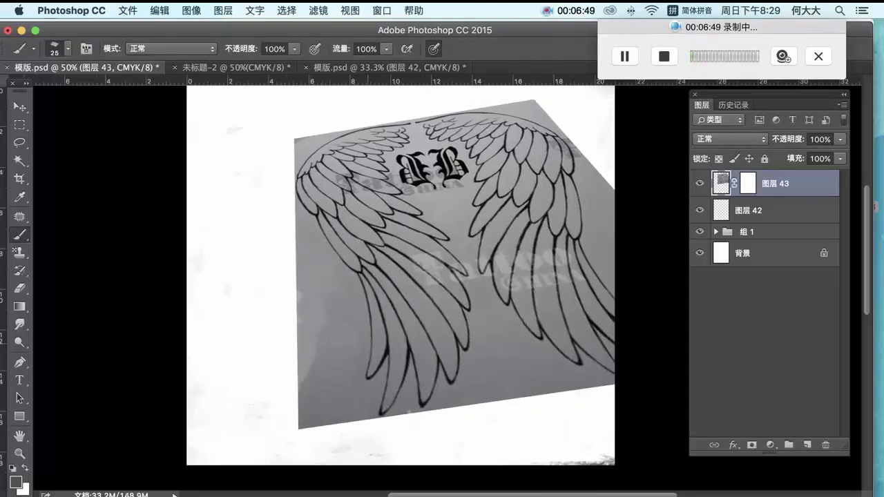
drag(424, 222, 383, 221)
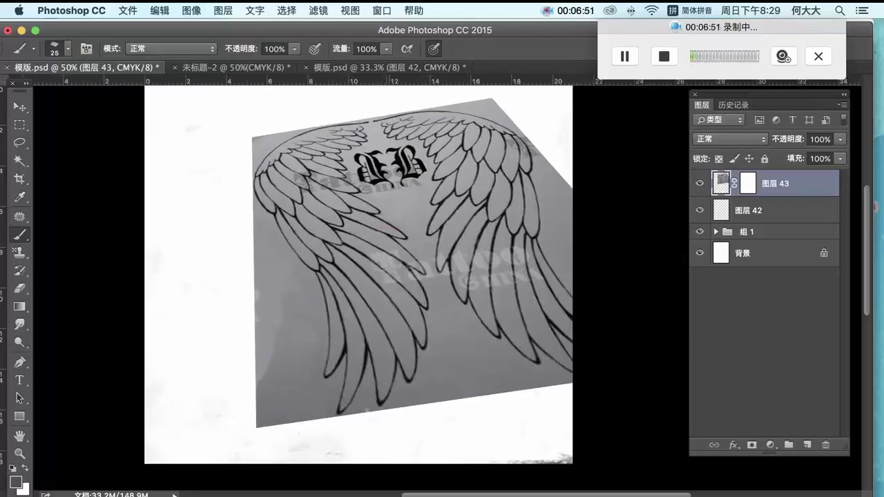
drag(438, 232, 350, 220)
click(20, 108)
drag(286, 251, 357, 244)
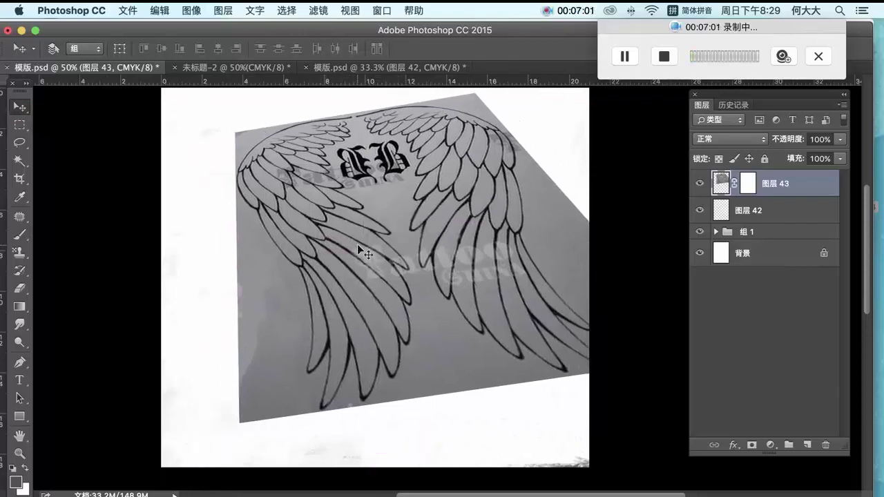
Step: Select the existing layer mask of 图层 43, enlarge the brush to 70 px and choose a hard round tip for masking in black
click(751, 446)
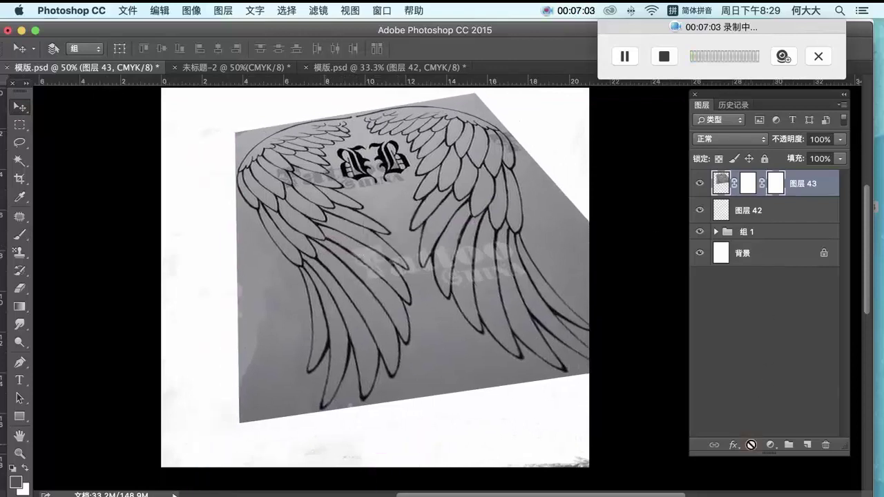
key(super+z)
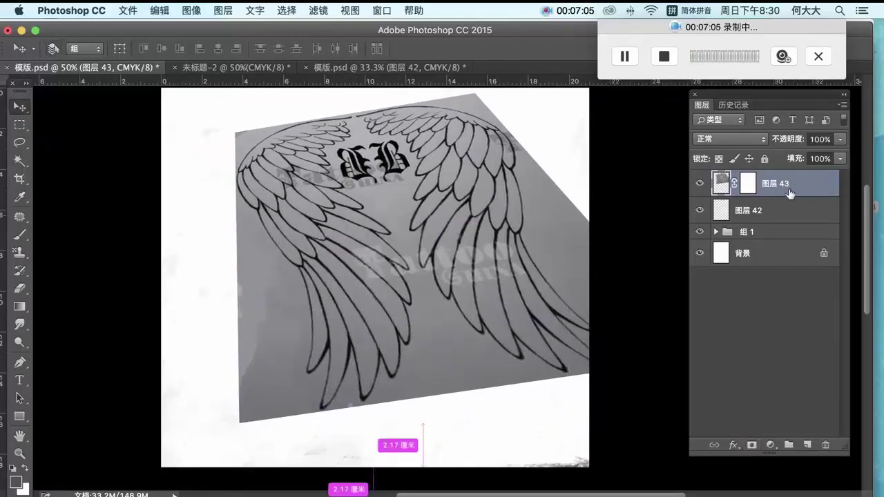
click(749, 184)
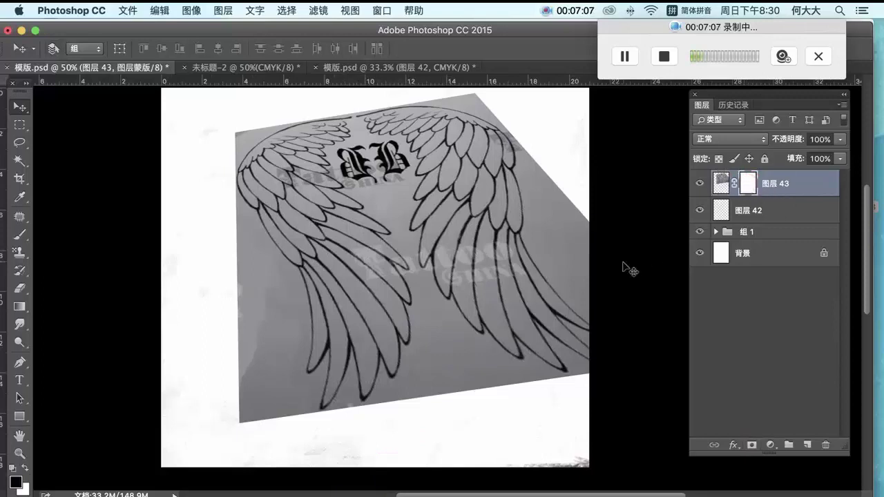
click(19, 235)
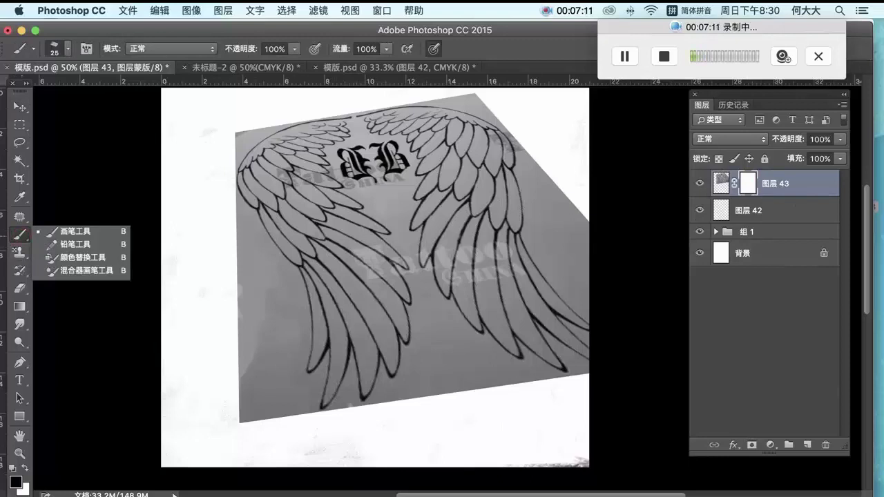
right_click(218, 217)
drag(308, 196, 328, 196)
mouse_move(190, 223)
mouse_down()
mouse_move(248, 287)
mouse_move(259, 270)
mouse_move(280, 310)
mouse_up()
right_click(229, 293)
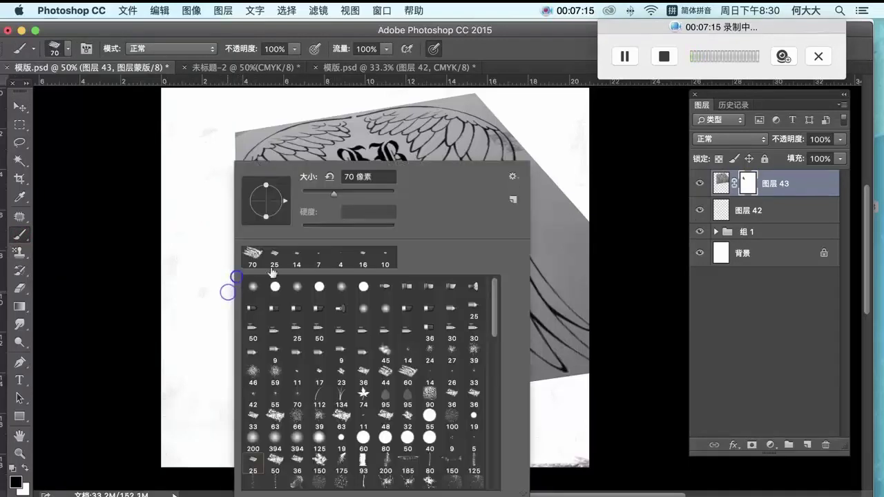
click(274, 288)
Step: Mask out the grey background along the left wing's outer edge and in the upper gap between the two wings
mouse_move(206, 279)
mouse_down()
mouse_move(253, 289)
mouse_move(267, 377)
mouse_move(276, 382)
mouse_move(281, 348)
mouse_move(281, 377)
mouse_move(233, 389)
mouse_move(237, 339)
mouse_move(261, 384)
mouse_move(242, 433)
mouse_move(247, 398)
mouse_move(282, 373)
mouse_move(298, 410)
mouse_move(271, 424)
mouse_up()
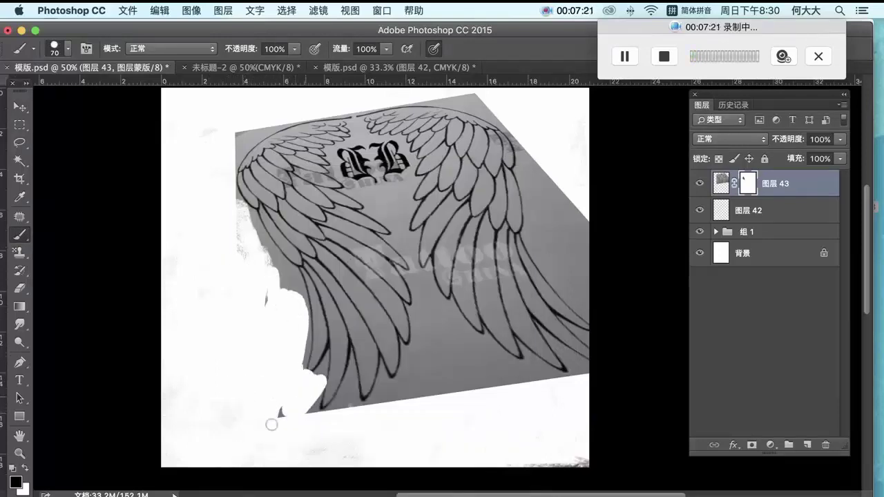
drag(313, 398, 275, 353)
mouse_move(288, 316)
mouse_down()
mouse_move(305, 317)
mouse_move(303, 335)
mouse_up()
mouse_move(231, 222)
mouse_down()
mouse_move(266, 234)
mouse_move(292, 278)
mouse_up()
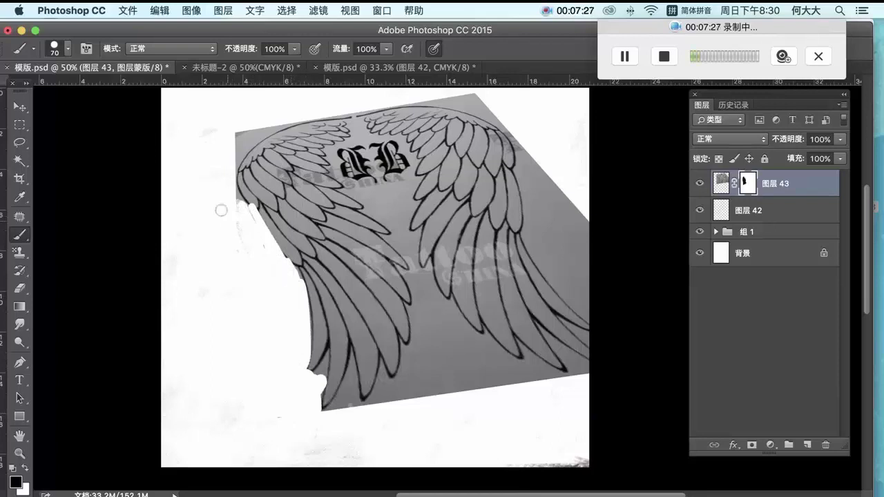
mouse_move(229, 174)
mouse_down()
mouse_move(257, 113)
mouse_move(264, 123)
mouse_move(239, 159)
mouse_move(261, 131)
mouse_move(291, 117)
mouse_move(252, 143)
mouse_up()
mouse_move(354, 107)
mouse_down()
mouse_move(346, 117)
mouse_move(362, 126)
mouse_move(355, 149)
mouse_move(334, 159)
mouse_move(355, 195)
mouse_up()
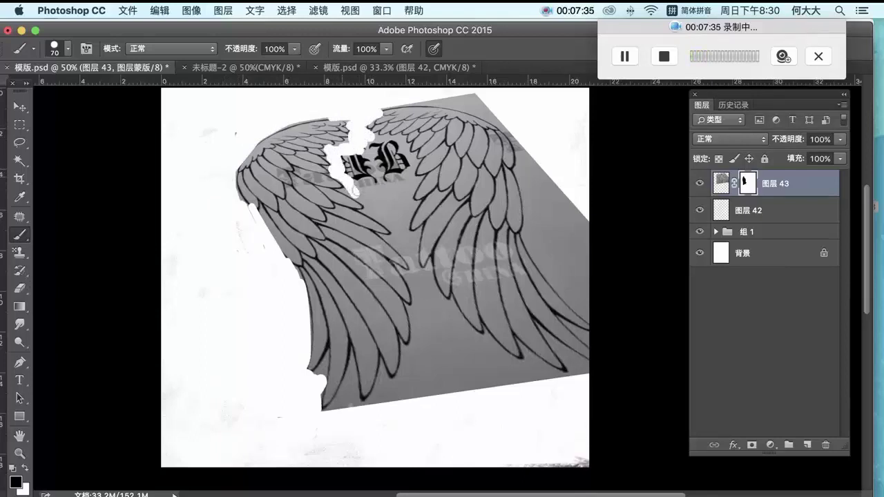
Step: Reduce the brush to 17 px and mask out the background along the left wing's inner edge and between its lower feather tips
right_click(369, 163)
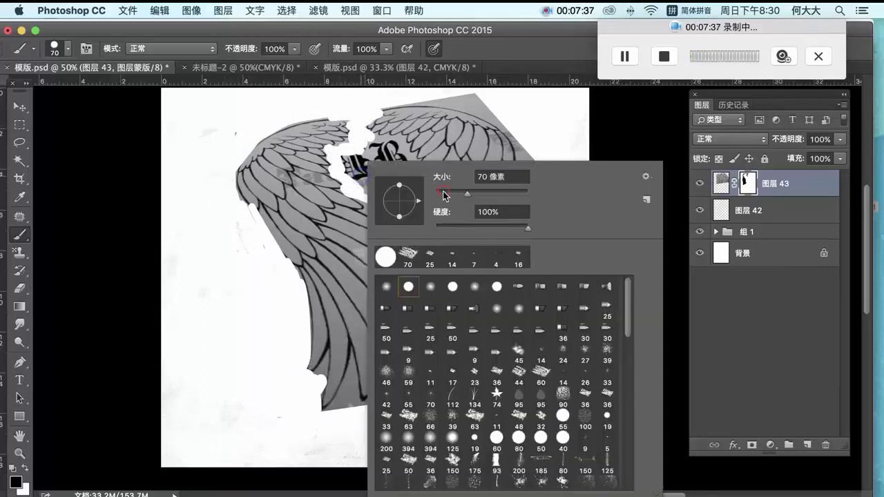
click(443, 194)
click(329, 174)
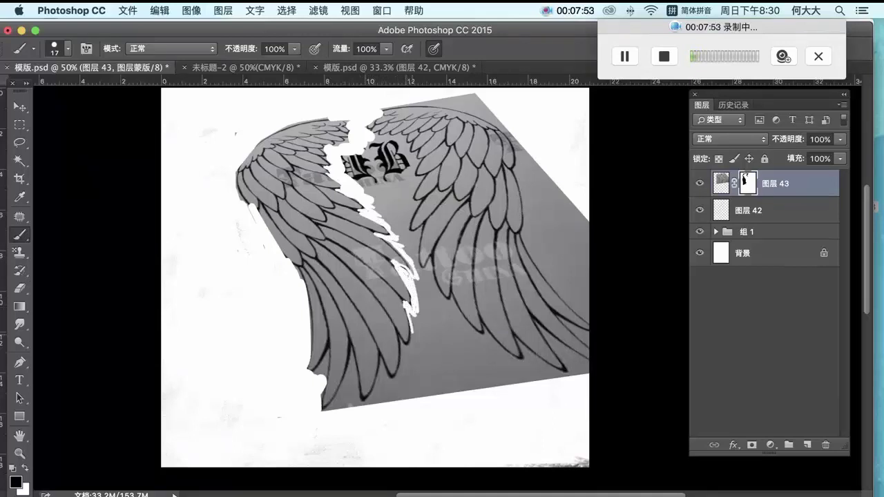
drag(412, 350, 416, 353)
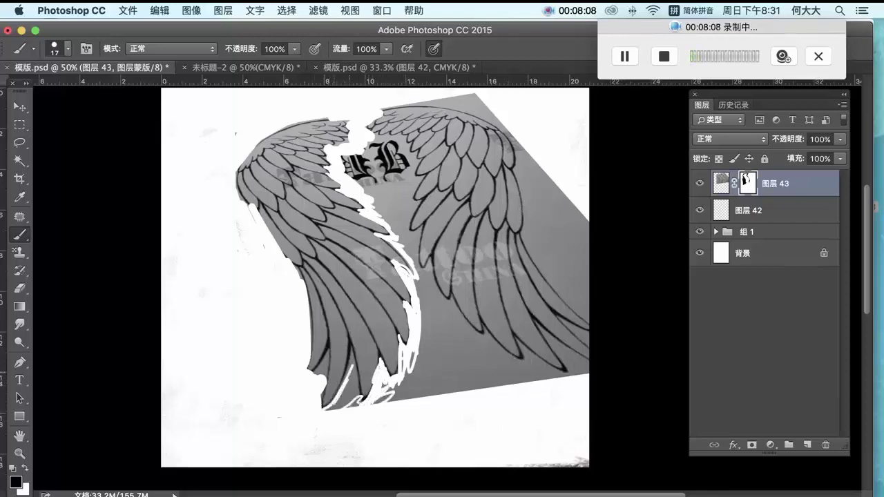
mouse_move(353, 380)
mouse_down()
mouse_move(359, 398)
mouse_move(345, 407)
mouse_up()
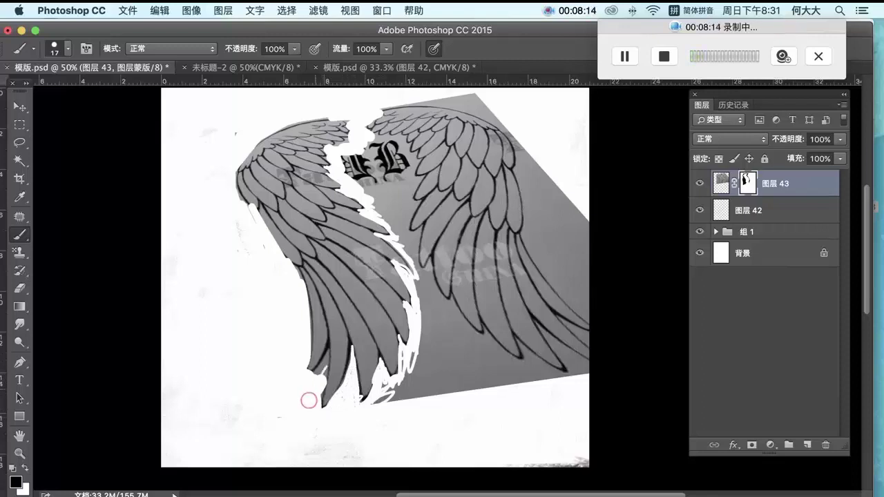
drag(322, 374, 322, 354)
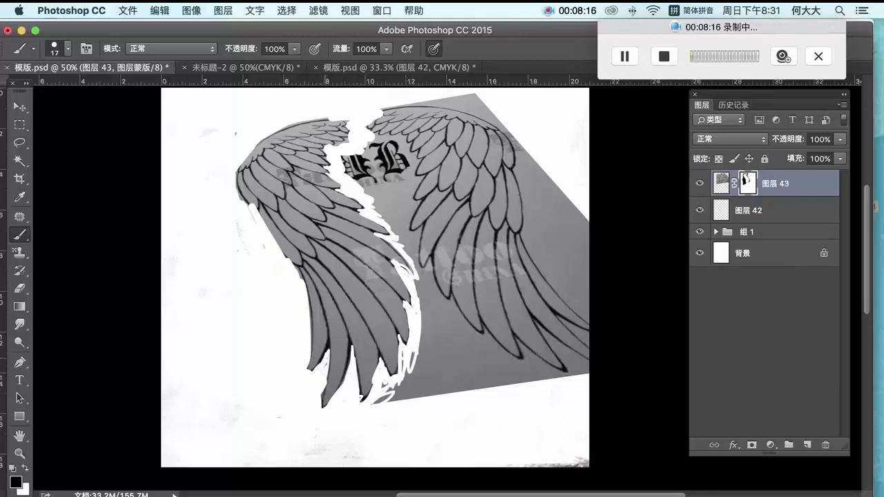
Step: Enlarge the brush to 101 px and mask out the right wing and the grey remnants beside the left wing's outer edge
right_click(431, 318)
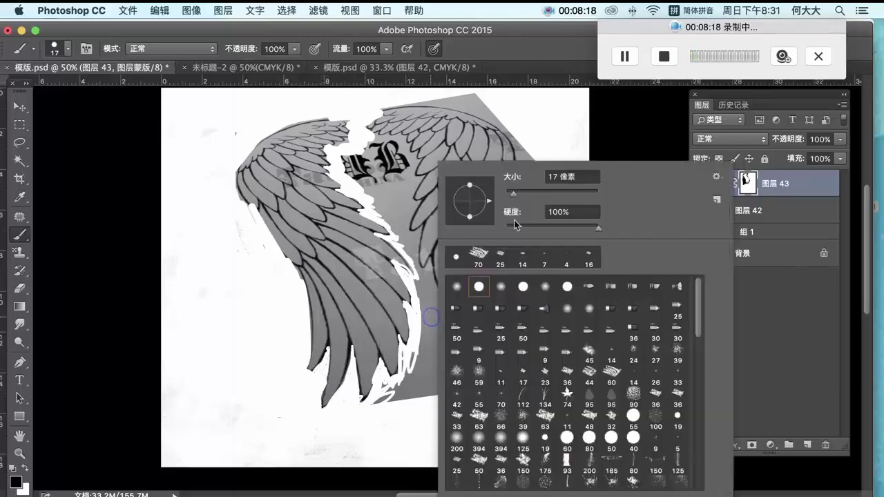
drag(514, 197, 553, 196)
mouse_move(426, 118)
mouse_down()
mouse_move(367, 139)
mouse_move(347, 172)
mouse_move(385, 121)
mouse_move(487, 123)
mouse_move(395, 149)
mouse_move(375, 187)
mouse_move(392, 197)
mouse_move(380, 207)
mouse_move(432, 302)
mouse_move(369, 406)
mouse_move(399, 382)
mouse_move(409, 388)
mouse_move(404, 433)
mouse_move(443, 377)
mouse_move(476, 210)
mouse_move(454, 345)
mouse_move(432, 296)
mouse_move(456, 319)
mouse_move(458, 419)
mouse_move(467, 257)
mouse_move(529, 116)
mouse_move(505, 137)
mouse_move(545, 130)
mouse_move(488, 416)
mouse_move(488, 358)
mouse_move(497, 421)
mouse_move(521, 407)
mouse_move(515, 369)
mouse_move(539, 386)
mouse_move(569, 320)
mouse_move(594, 312)
mouse_move(631, 258)
mouse_up()
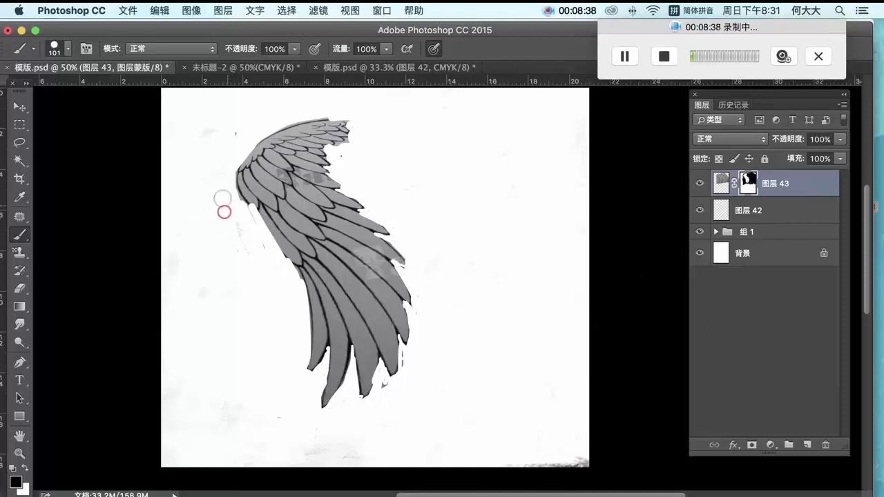
mouse_move(223, 211)
mouse_down()
mouse_move(241, 213)
mouse_move(250, 227)
mouse_up()
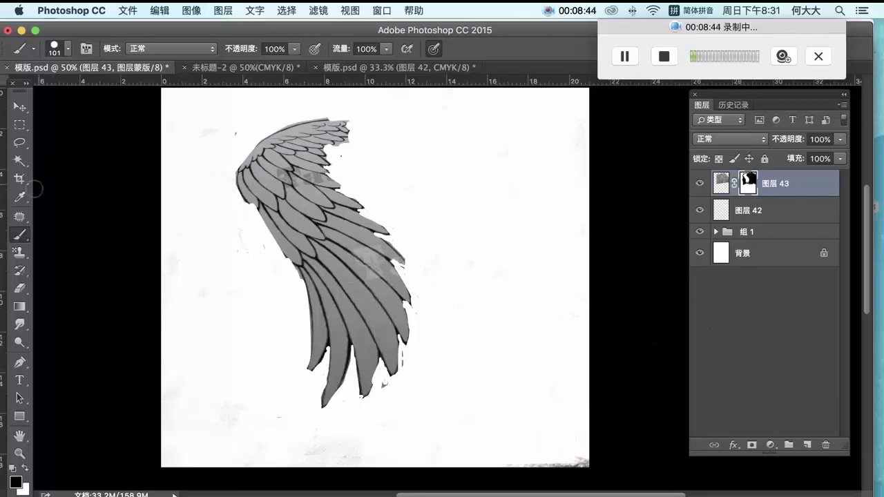
Step: Add a new layer above 图层 43 and set the foreground colour to pure black (000000) for the Brush tool
click(807, 444)
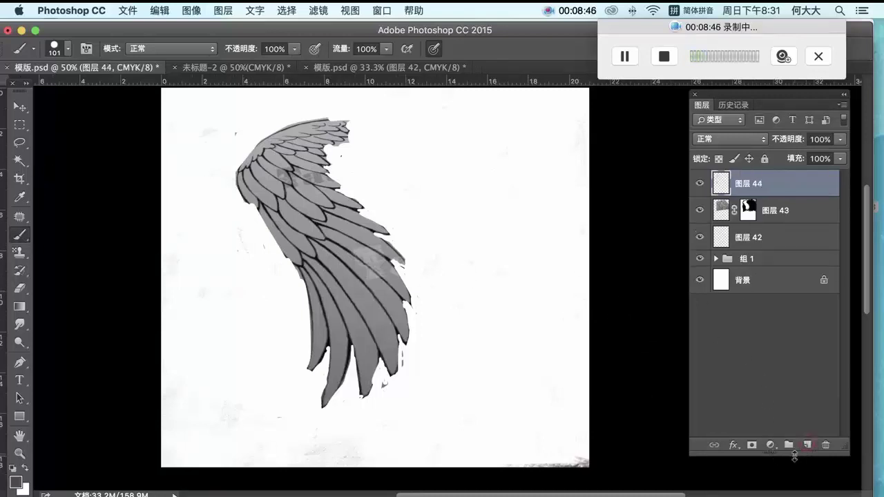
right_click(14, 238)
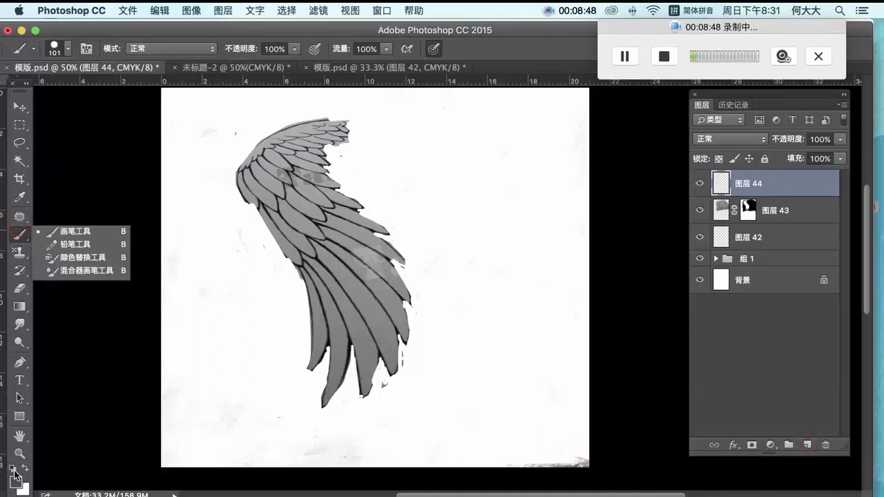
click(69, 232)
click(15, 482)
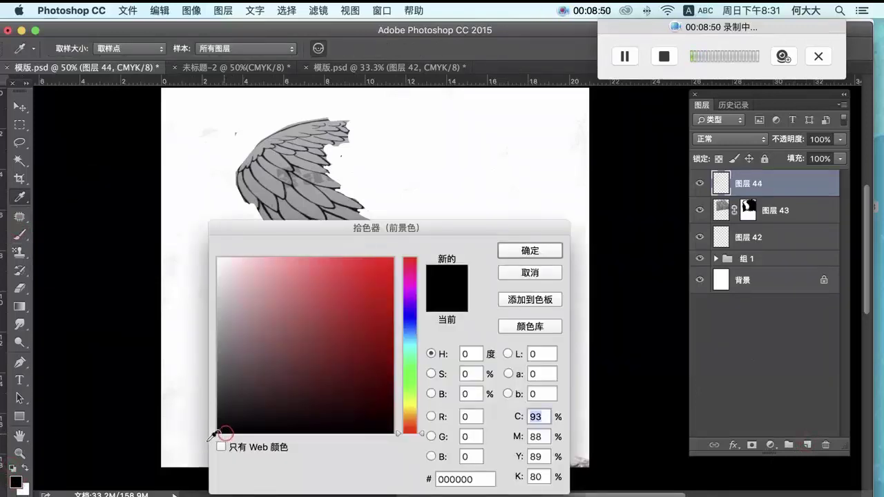
click(523, 251)
Step: Choose the textured brush tip labelled 25 and enlarge it to 74 px
right_click(335, 221)
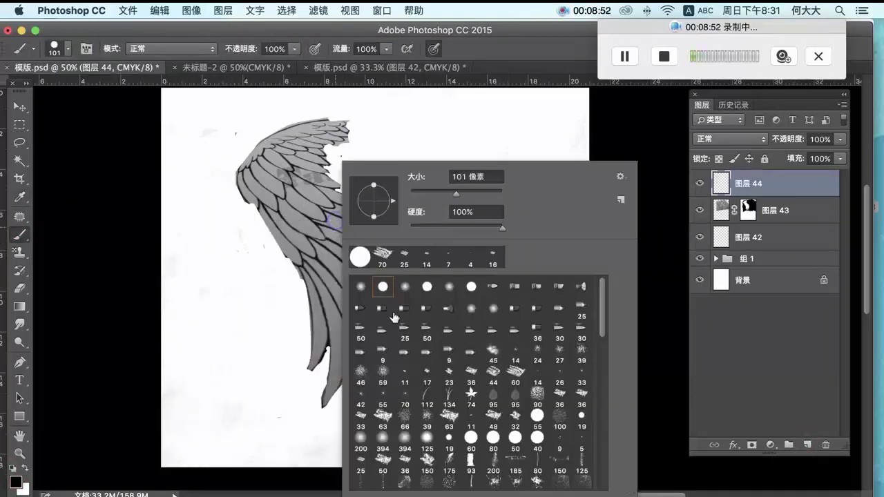
click(362, 416)
click(361, 460)
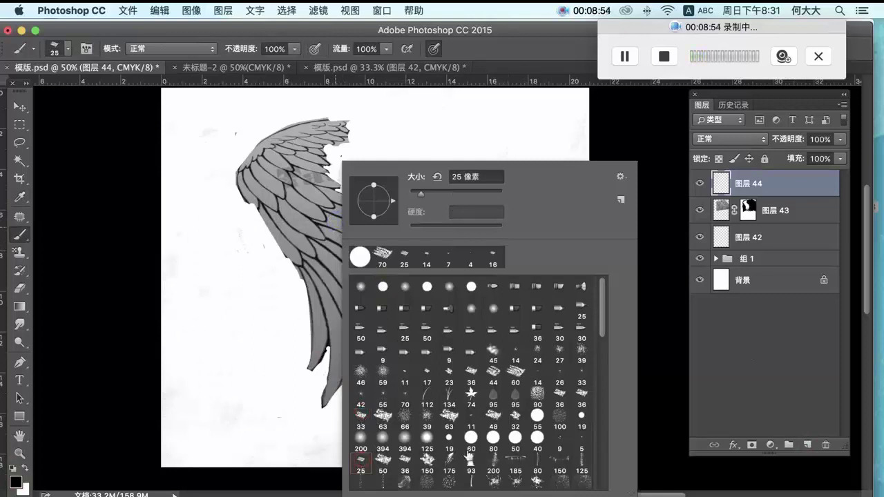
drag(423, 194, 441, 195)
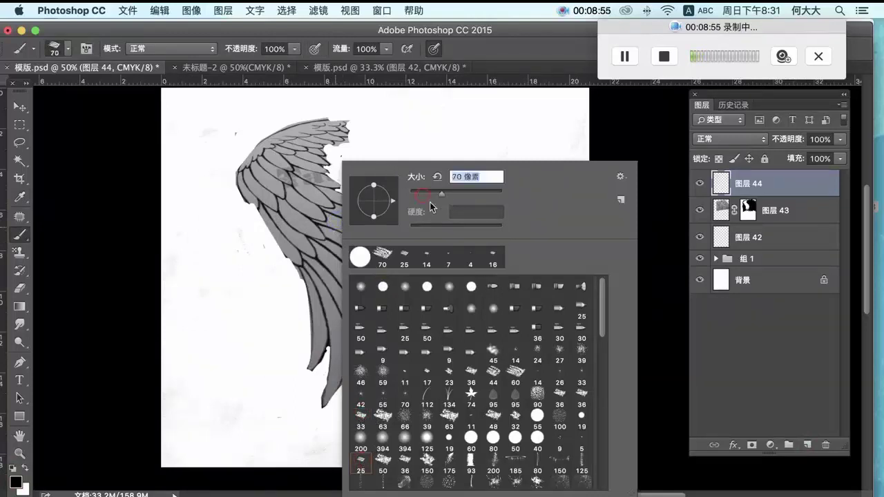
Step: Paint textured black strokes on 图层 44 over the wing's shoulder and its upper and middle feathers, following each feather's direction
mouse_move(245, 165)
mouse_down()
mouse_move(265, 191)
mouse_move(254, 167)
mouse_up()
key(super+h)
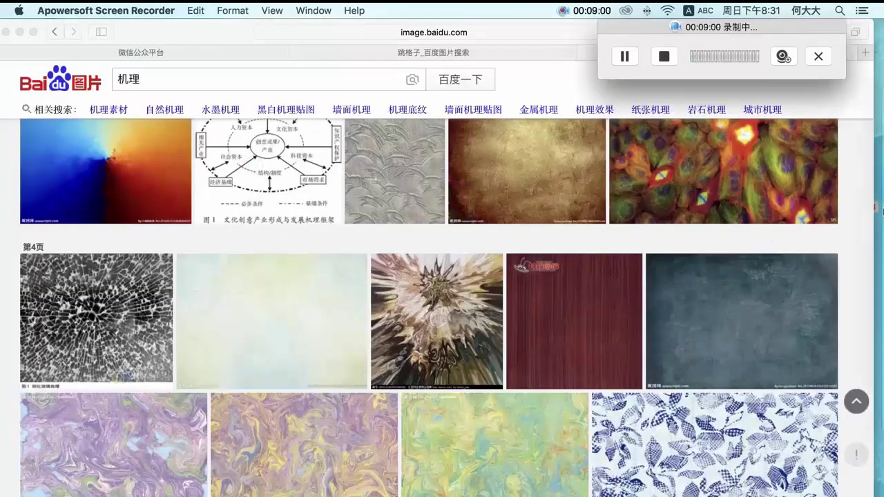
click(20, 32)
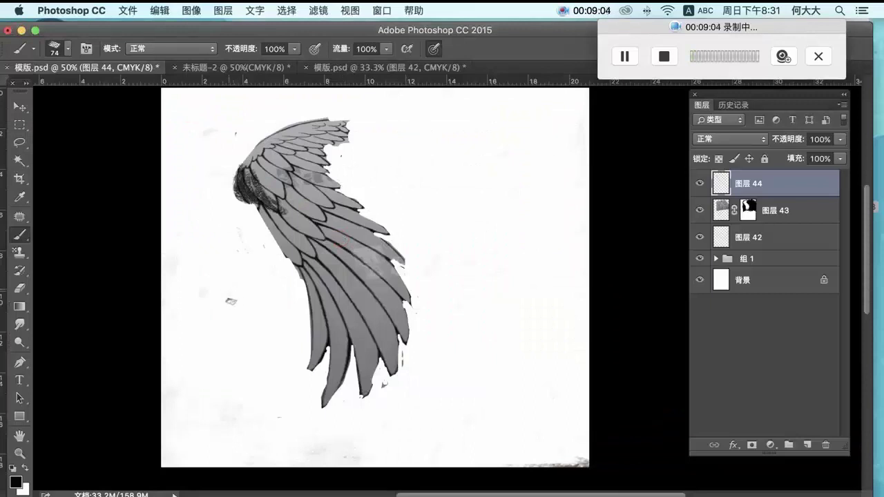
mouse_move(254, 165)
mouse_down()
mouse_move(268, 192)
mouse_move(285, 194)
mouse_move(280, 157)
mouse_move(316, 165)
mouse_move(290, 146)
mouse_move(340, 133)
mouse_move(297, 128)
mouse_move(245, 187)
mouse_move(286, 259)
mouse_move(280, 221)
mouse_move(304, 228)
mouse_move(278, 207)
mouse_move(305, 200)
mouse_move(287, 172)
mouse_move(321, 166)
mouse_move(332, 190)
mouse_move(390, 235)
mouse_move(356, 213)
mouse_move(376, 250)
mouse_move(404, 265)
mouse_move(325, 218)
mouse_move(408, 299)
mouse_up()
drag(379, 257, 407, 301)
mouse_move(314, 242)
mouse_down()
mouse_move(369, 279)
mouse_move(397, 317)
mouse_up()
drag(342, 249, 405, 338)
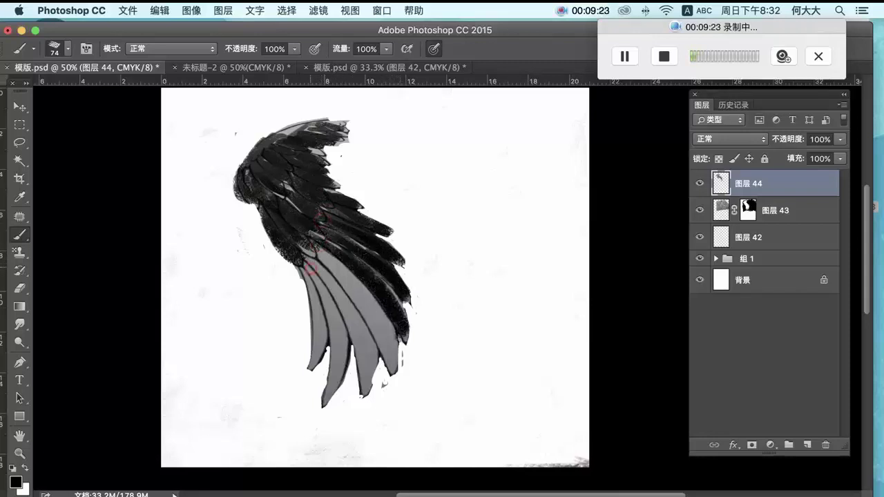
Step: Paint the long lower feathers black from their roots down to the tips
mouse_move(311, 267)
mouse_down()
mouse_move(348, 283)
mouse_move(383, 328)
mouse_move(391, 373)
mouse_up()
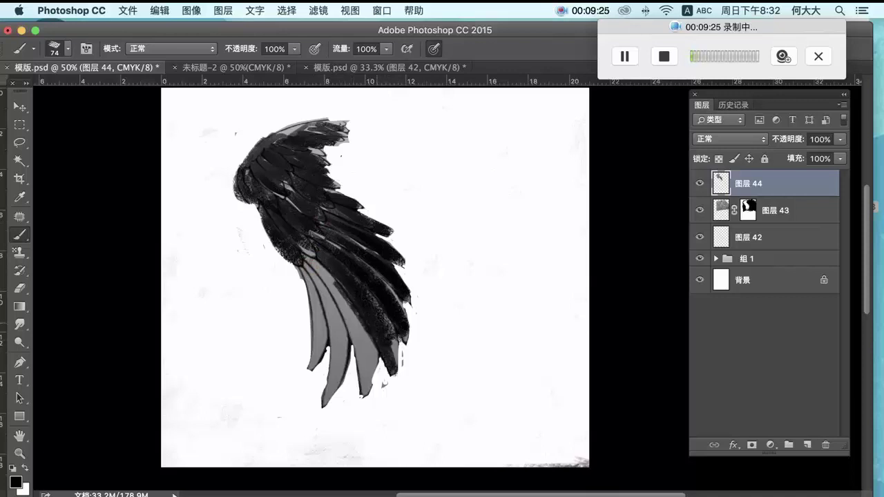
drag(383, 321, 393, 370)
drag(295, 255, 330, 280)
drag(365, 346, 299, 261)
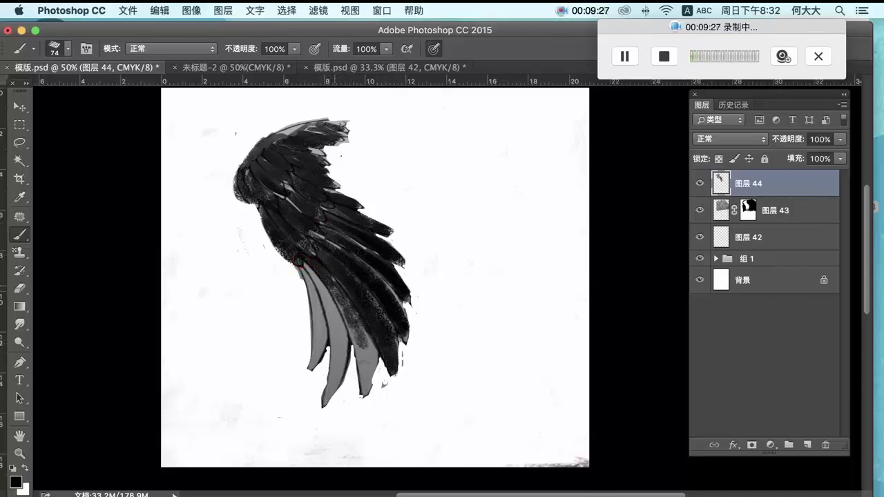
mouse_move(338, 295)
mouse_down()
mouse_move(368, 397)
mouse_move(370, 345)
mouse_up()
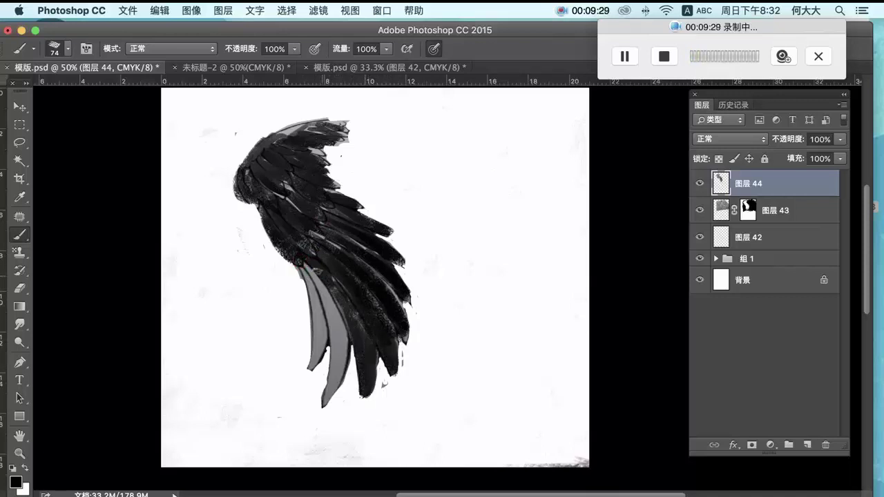
mouse_move(308, 267)
mouse_down()
mouse_move(326, 303)
mouse_move(332, 400)
mouse_move(329, 356)
mouse_up()
mouse_move(304, 284)
mouse_down()
mouse_move(318, 345)
mouse_move(309, 373)
mouse_move(308, 290)
mouse_up()
Step: Extend the black strokes over the inner feather tips and fill the remaining grey along the wing's upper edge and shoulder
drag(385, 286, 378, 278)
drag(373, 260, 415, 310)
mouse_move(380, 273)
mouse_down()
mouse_move(407, 297)
mouse_move(388, 250)
mouse_move(384, 266)
mouse_up()
drag(363, 222, 398, 237)
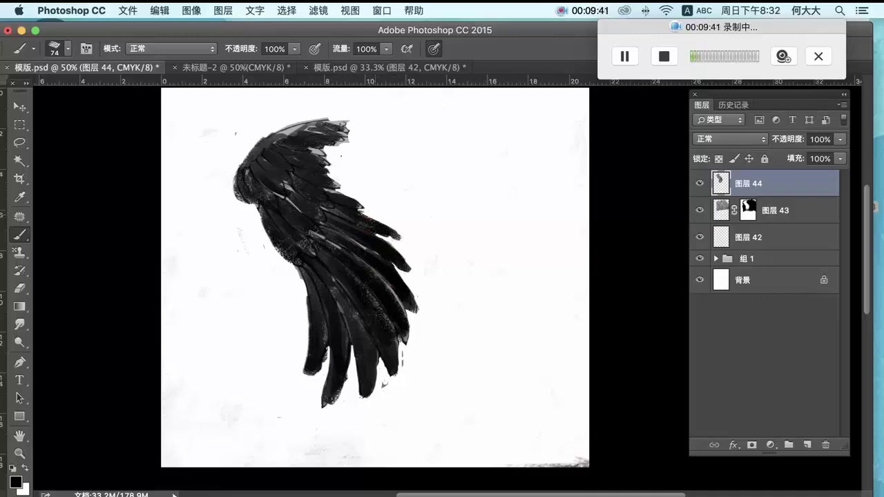
mouse_move(317, 153)
mouse_down()
mouse_move(277, 130)
mouse_move(351, 121)
mouse_move(331, 120)
mouse_move(276, 152)
mouse_up()
mouse_move(239, 188)
mouse_down()
mouse_move(250, 200)
mouse_move(284, 192)
mouse_move(305, 153)
mouse_up()
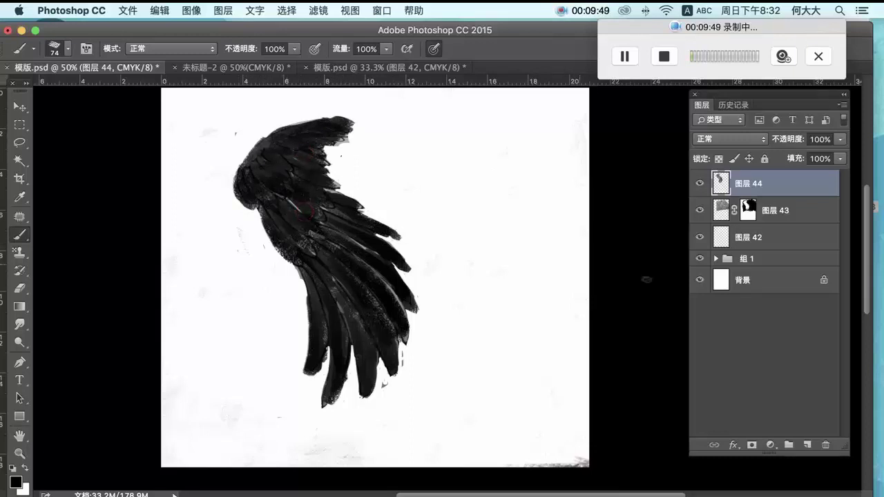
Step: Add a layer mask to 图层 44 and brush black across the whole wing with the textured tip at 148 px
click(751, 445)
right_click(365, 233)
drag(473, 194, 496, 193)
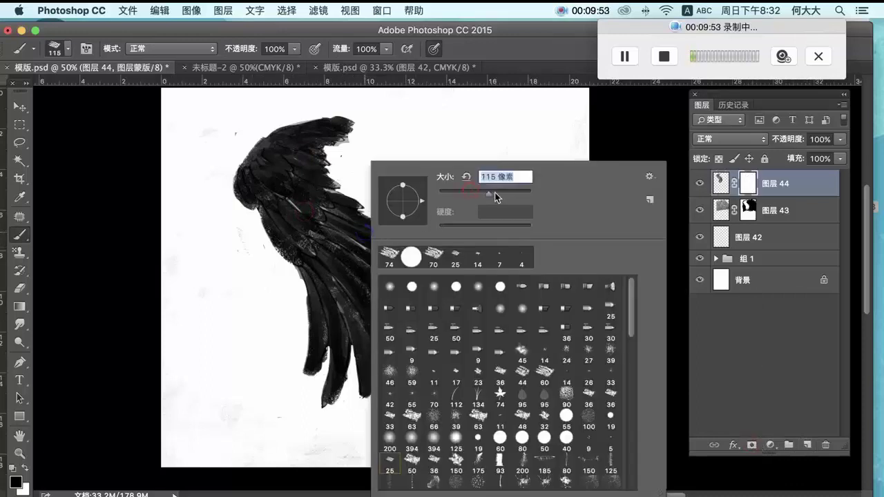
mouse_move(287, 106)
mouse_down()
mouse_move(223, 232)
mouse_move(259, 335)
mouse_move(385, 203)
mouse_move(409, 220)
mouse_move(406, 394)
mouse_up()
Step: Brush white over the mask of 图层 44 to restore most of the black wing with a speckled texture, and return the foreground to black
key(x)
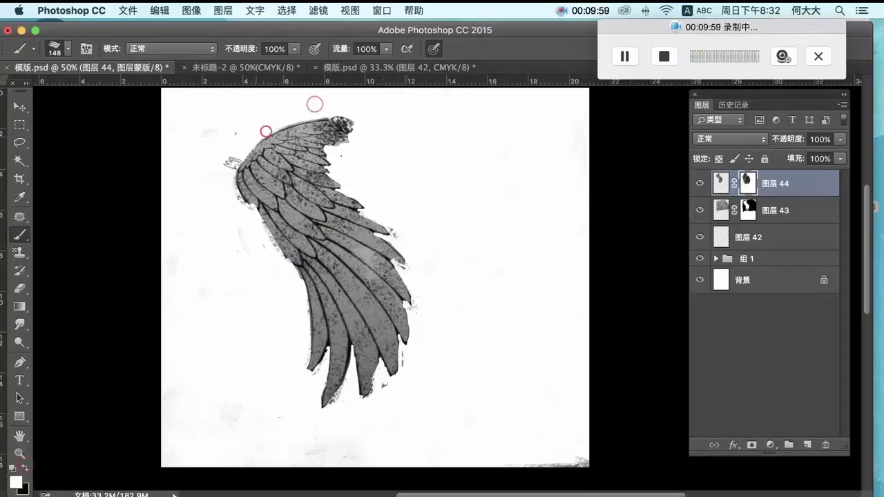
mouse_move(238, 163)
mouse_down()
mouse_move(344, 181)
mouse_move(326, 389)
mouse_move(393, 231)
mouse_move(438, 378)
mouse_up()
click(700, 210)
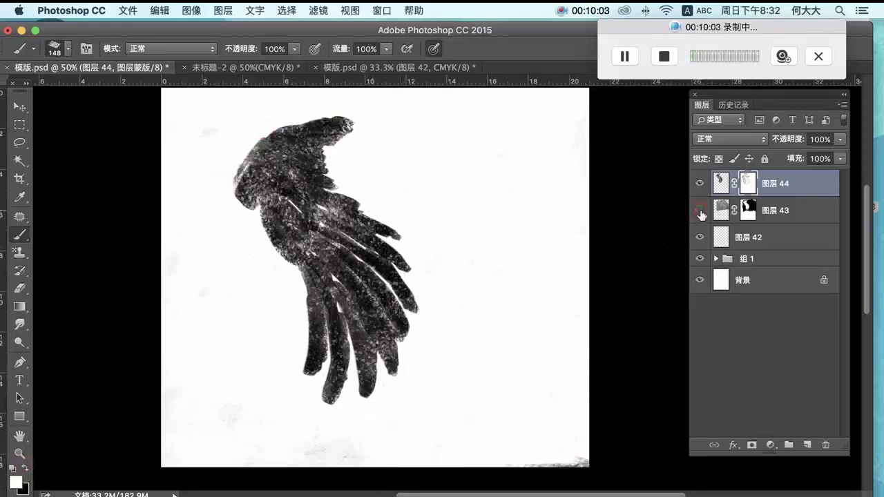
click(700, 210)
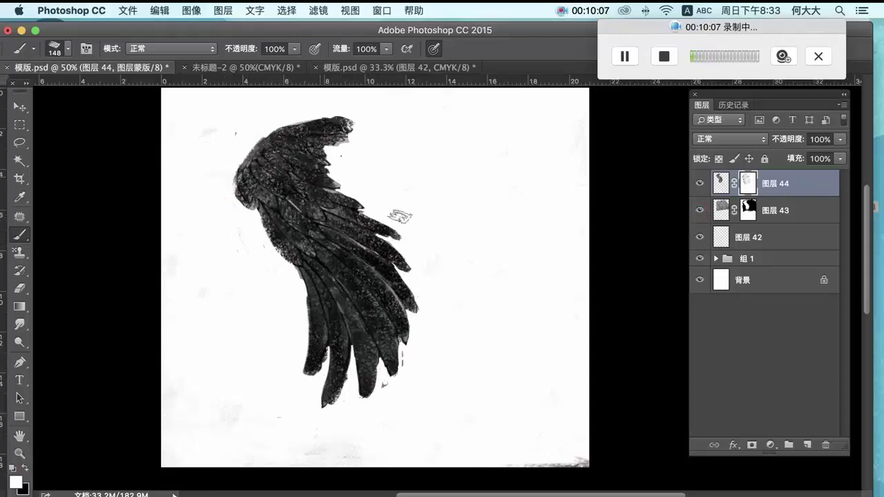
click(25, 469)
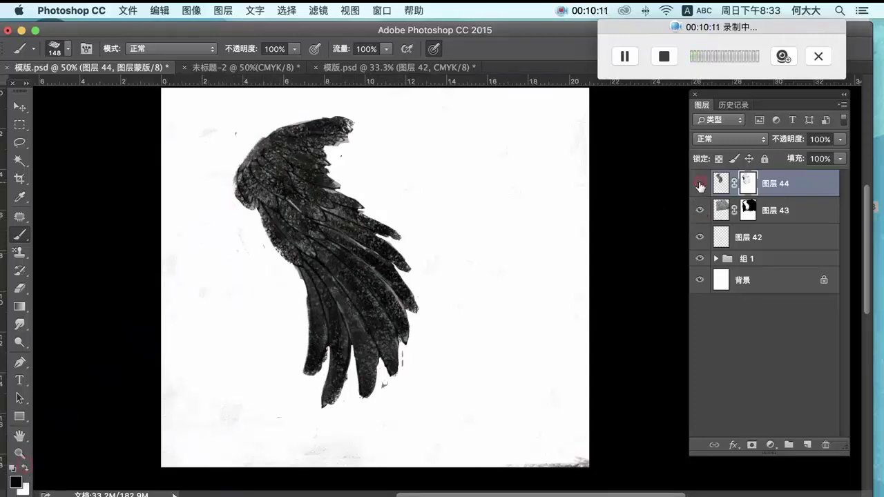
Step: Compare the wing with and without the black paint of 图层 44 and its mask
click(701, 184)
click(700, 183)
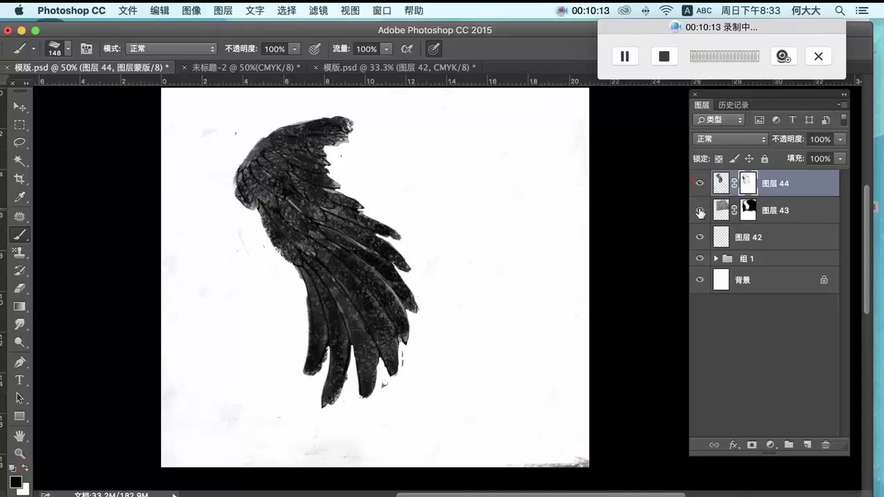
shift+click(749, 184)
Step: Add a new layer above 图层 44 and reduce the textured brush to 13 px
click(808, 448)
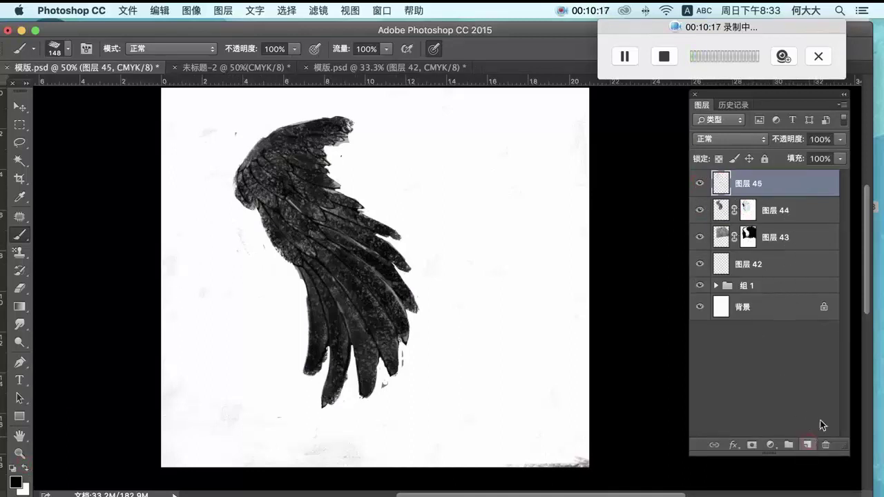
right_click(296, 216)
drag(419, 193, 368, 200)
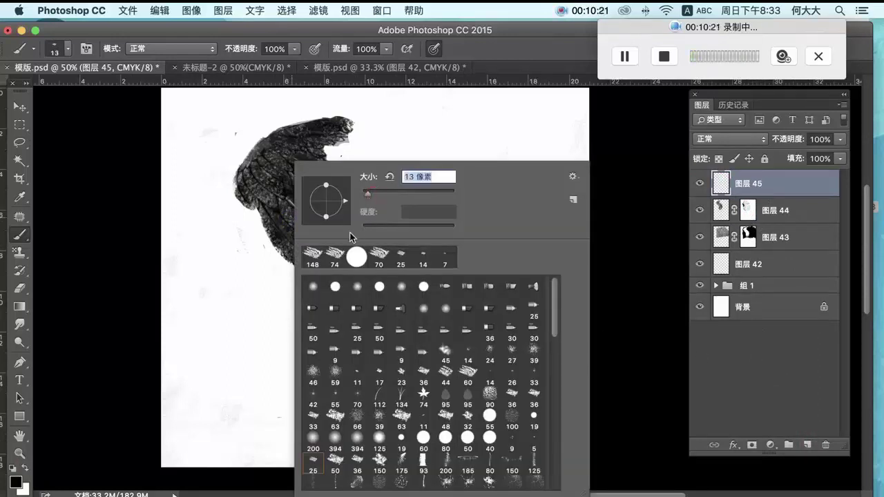
Step: Draw fine black strokes along the wing's outer edge and along the contours of the middle and lower feathers on 图层 45
click(240, 188)
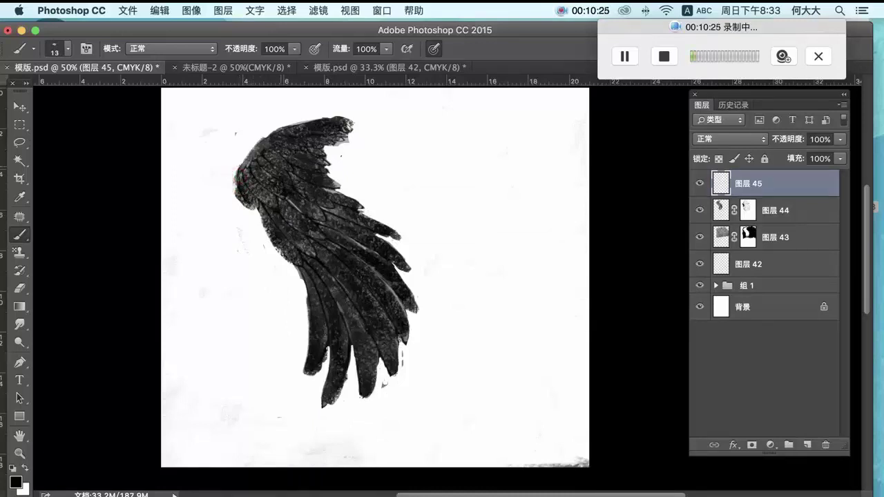
click(281, 196)
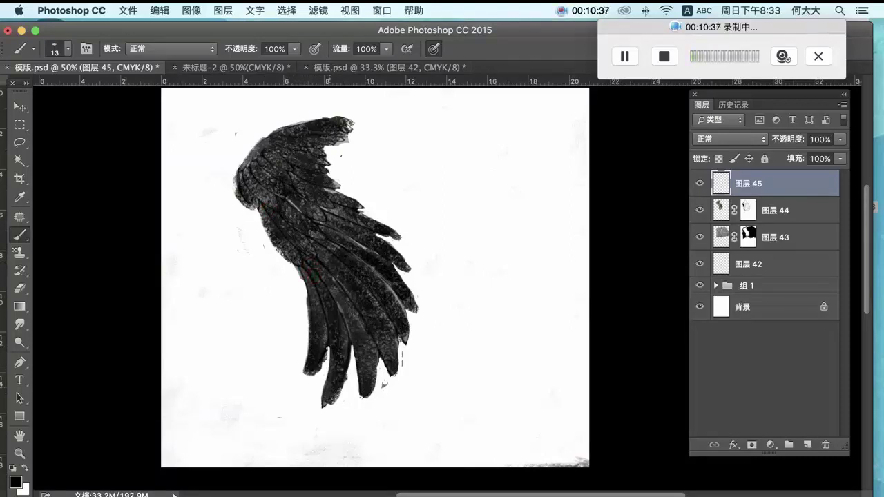
drag(331, 357, 325, 389)
drag(301, 276, 308, 297)
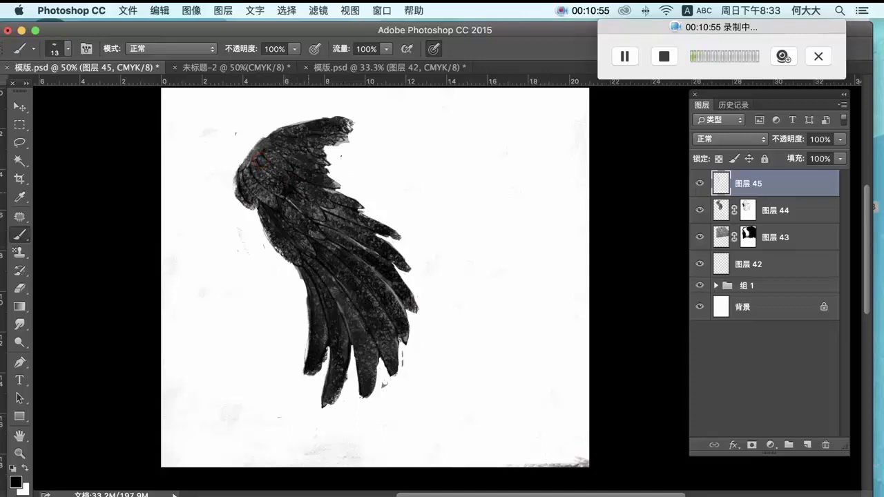
click(318, 241)
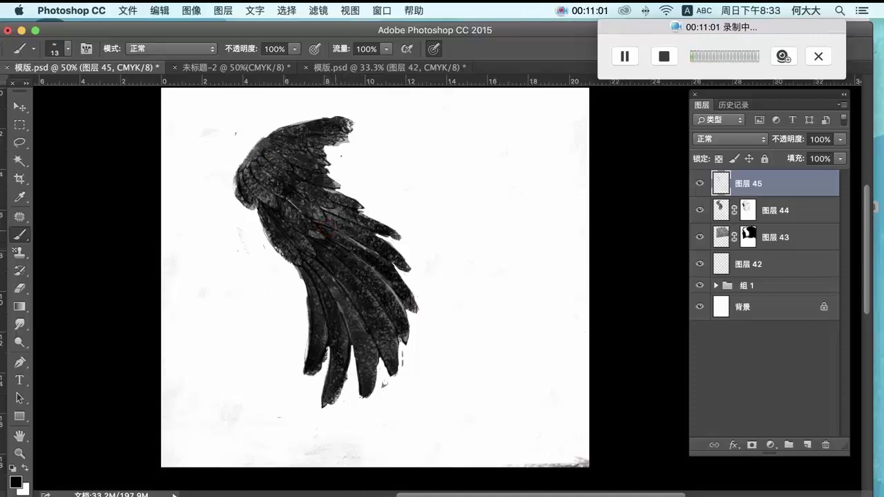
drag(327, 228, 330, 227)
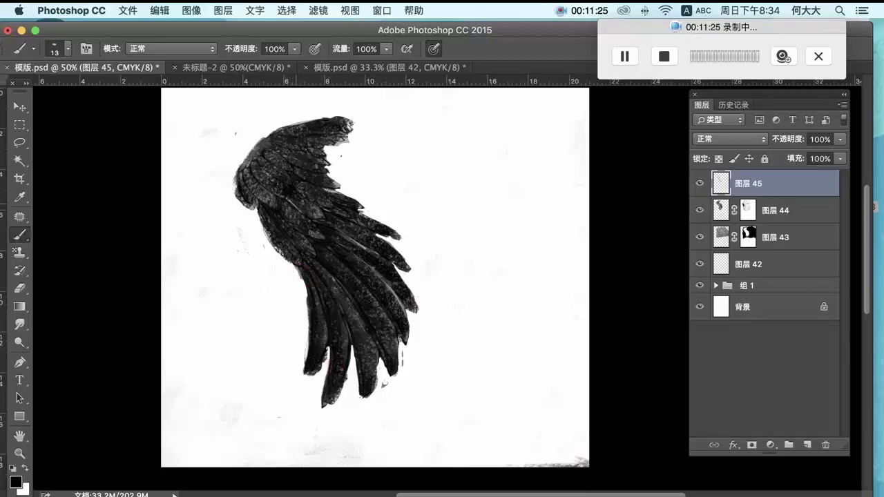
Step: Add fine black contour strokes to the short feathers in the wing's shoulder and upper part
drag(254, 170, 282, 196)
mouse_move(246, 168)
mouse_down()
mouse_move(258, 196)
mouse_move(275, 204)
mouse_up()
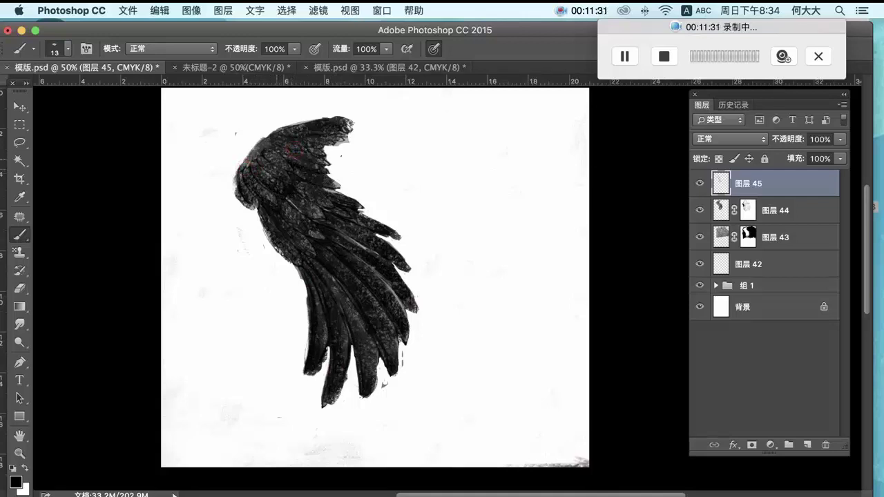
drag(262, 153, 281, 175)
drag(297, 207, 313, 215)
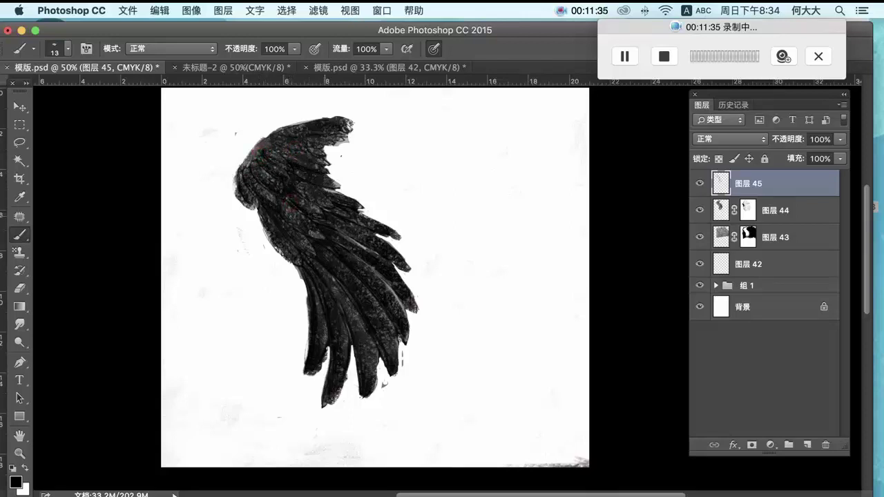
drag(308, 183, 319, 197)
drag(283, 141, 297, 156)
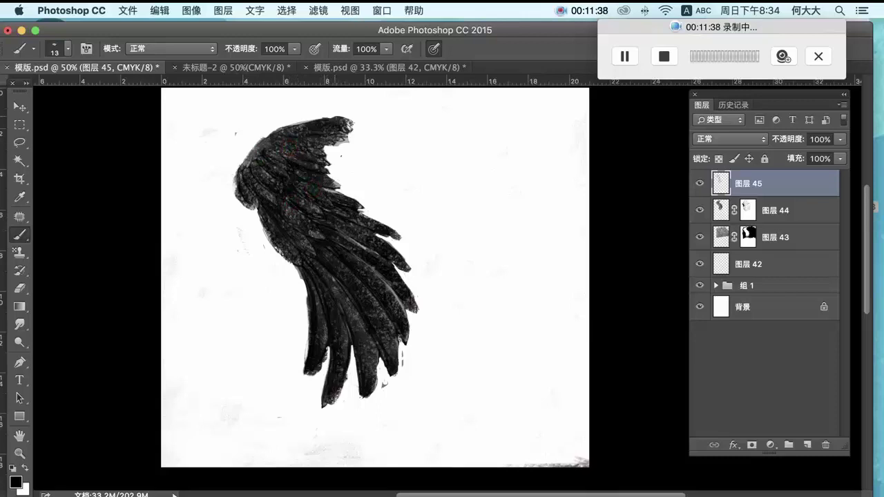
Step: Hide the wing reference layer 图层 43 and view the painted wing on the whole canvas
click(701, 237)
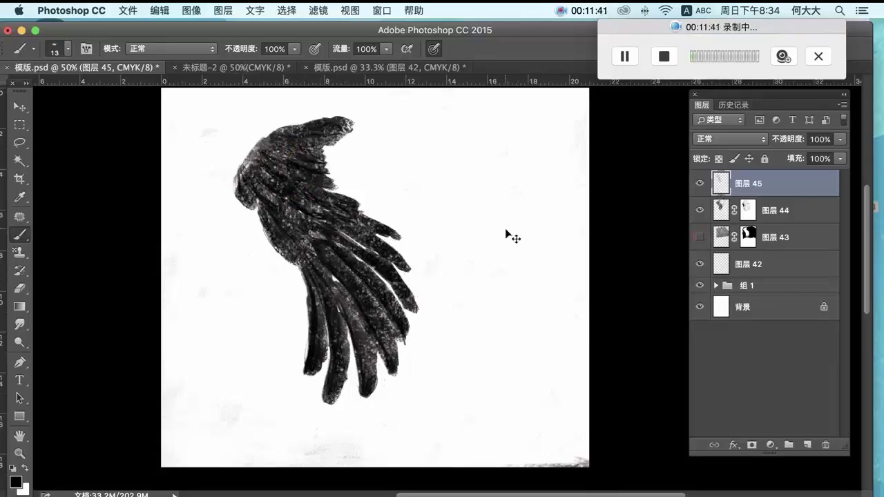
scroll(431, 234, right, 3)
scroll(361, 249, down, 3)
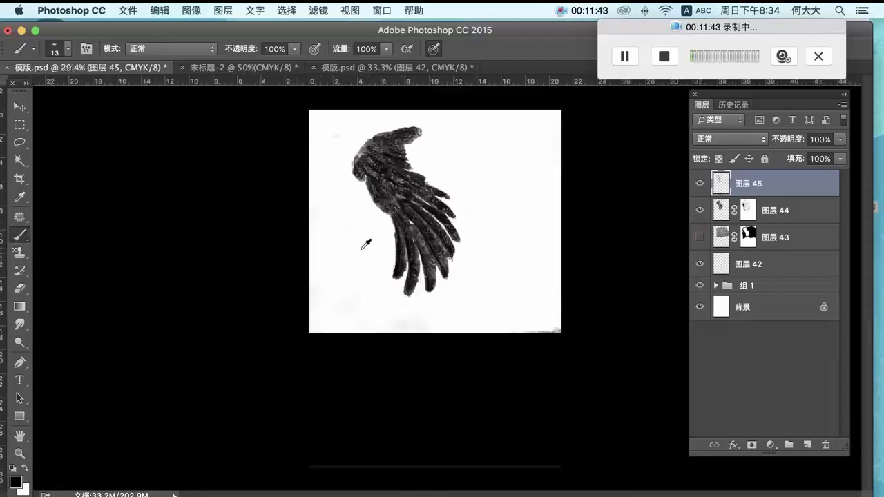
Step: Add fine black strokes with the 13 px textured brush along the roots and edges of the long lower feathers on 图层 45
scroll(456, 234, down, 2)
scroll(456, 234, up, 4)
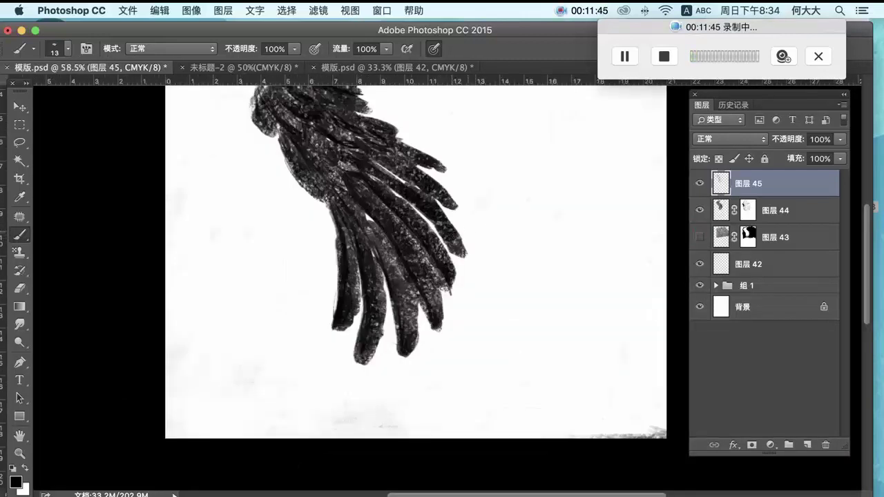
drag(480, 224, 391, 300)
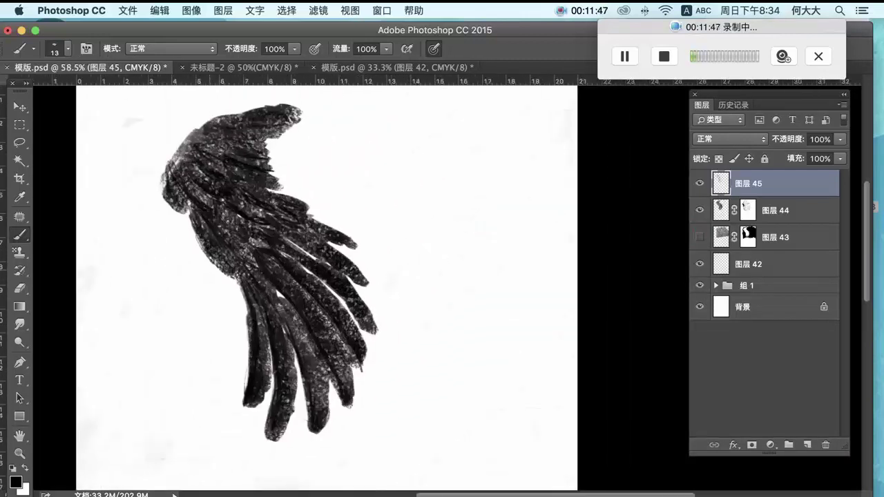
mouse_move(271, 282)
mouse_down()
mouse_move(282, 299)
mouse_move(276, 290)
mouse_up()
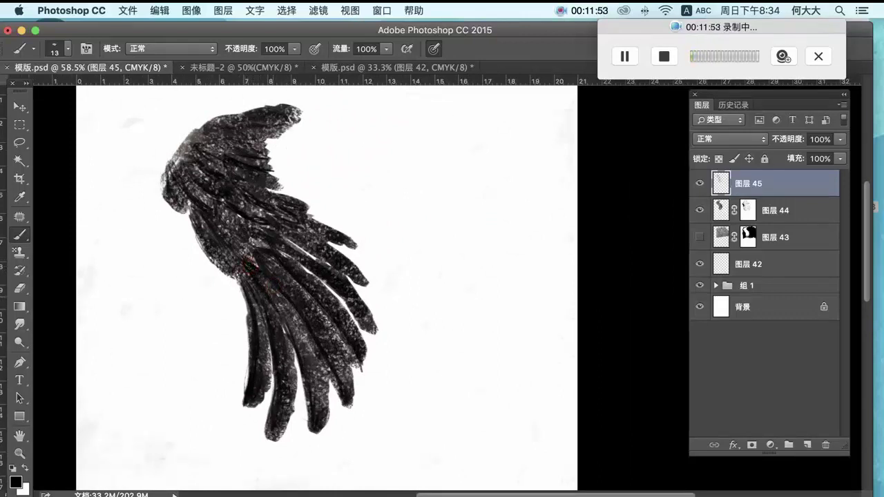
drag(262, 280, 286, 312)
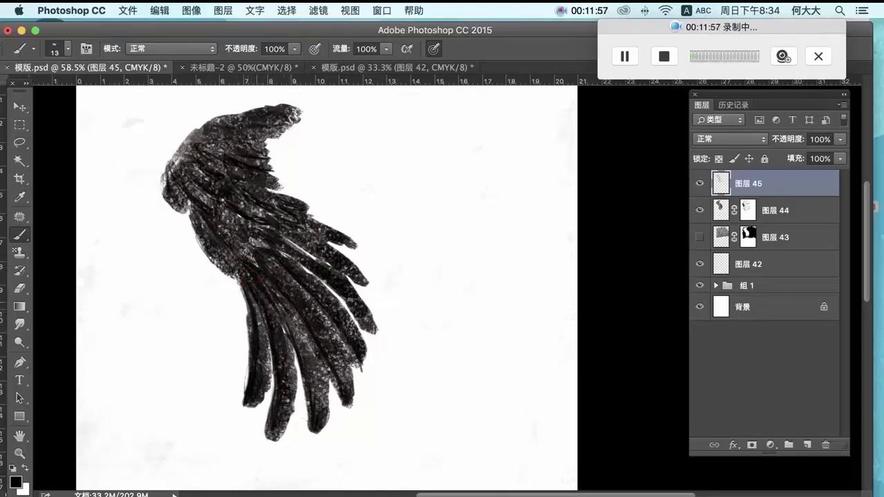
drag(237, 273, 243, 289)
drag(260, 350, 265, 373)
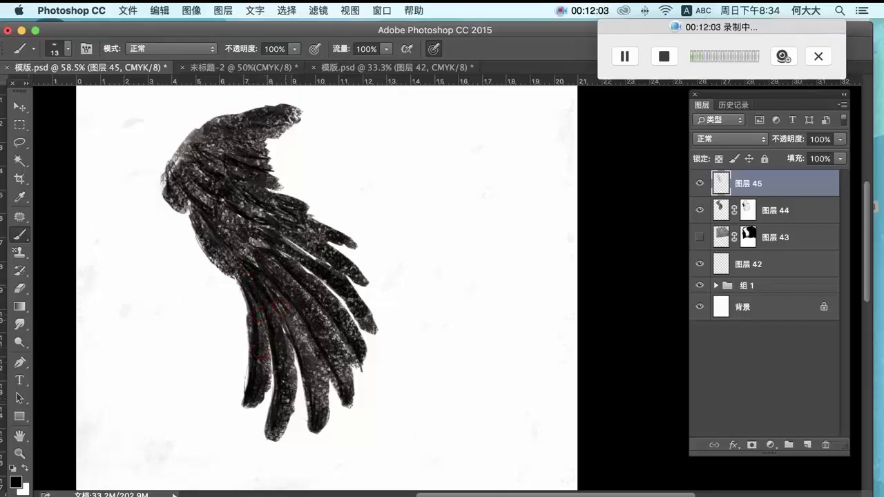
drag(297, 320, 305, 344)
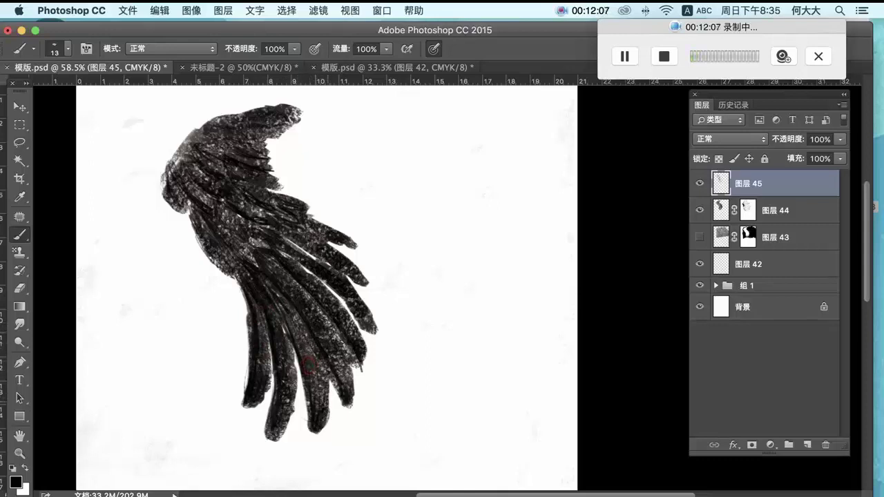
drag(329, 367, 349, 409)
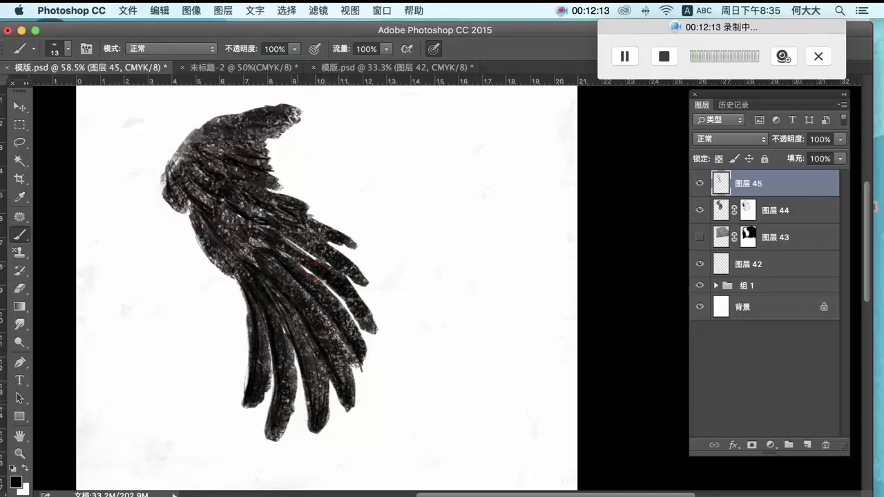
Step: Draw long black strokes along the wing's outer feathers, darkening the gaps between them and extending their tips
mouse_move(294, 260)
mouse_down()
mouse_move(281, 253)
mouse_move(351, 314)
mouse_move(362, 332)
mouse_move(362, 367)
mouse_up()
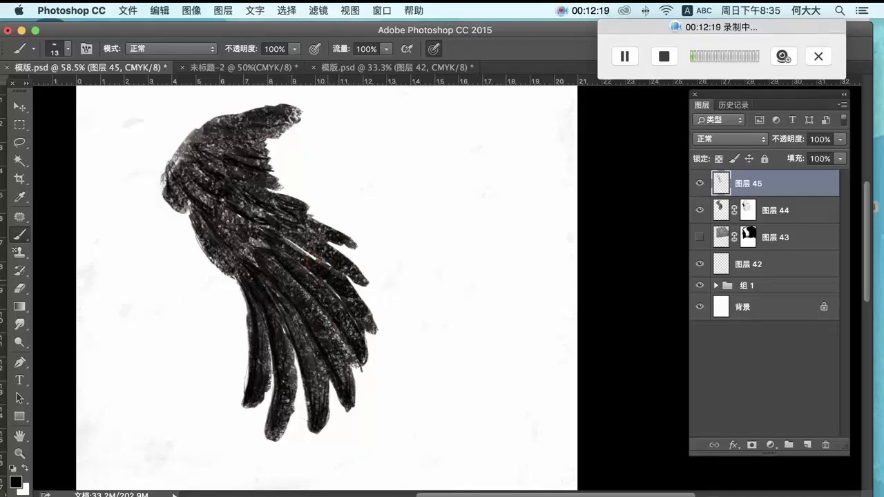
drag(323, 281, 348, 303)
mouse_move(293, 244)
mouse_down()
mouse_move(360, 297)
mouse_move(370, 342)
mouse_up()
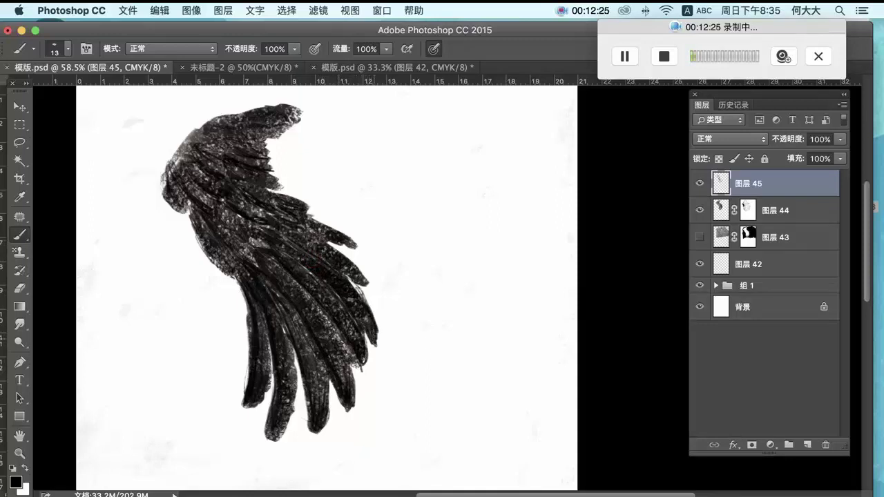
drag(314, 239, 366, 307)
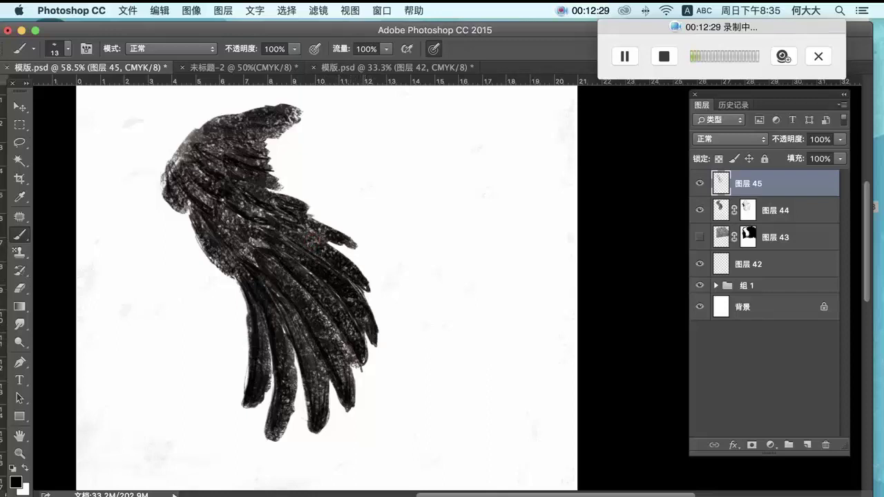
Step: Add fine black strokes to the inner edge, shoulder, upper tip and middle feathers of the wing
mouse_move(191, 205)
mouse_down()
mouse_move(201, 242)
mouse_move(217, 204)
mouse_move(233, 231)
mouse_move(256, 244)
mouse_move(247, 256)
mouse_up()
mouse_move(187, 182)
mouse_down()
mouse_move(174, 209)
mouse_move(208, 204)
mouse_up()
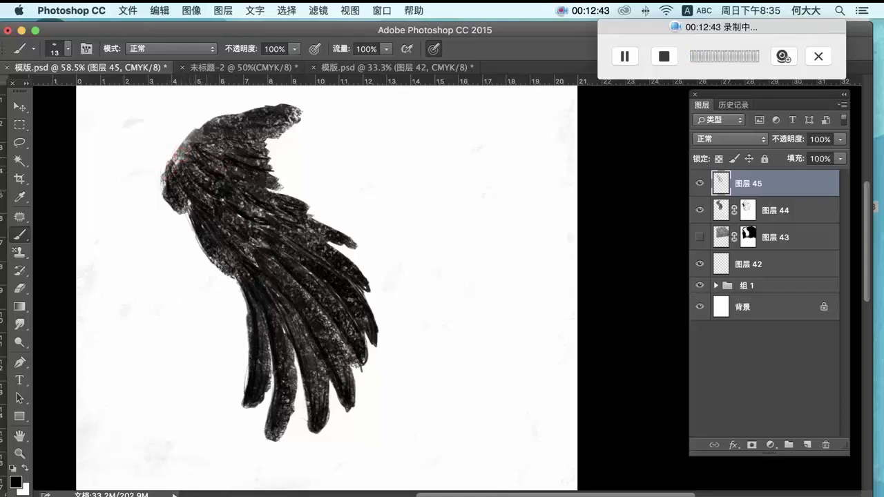
mouse_move(208, 160)
mouse_down()
mouse_move(217, 142)
mouse_move(247, 159)
mouse_up()
mouse_move(265, 123)
mouse_down()
mouse_move(256, 128)
mouse_move(288, 129)
mouse_move(260, 118)
mouse_up()
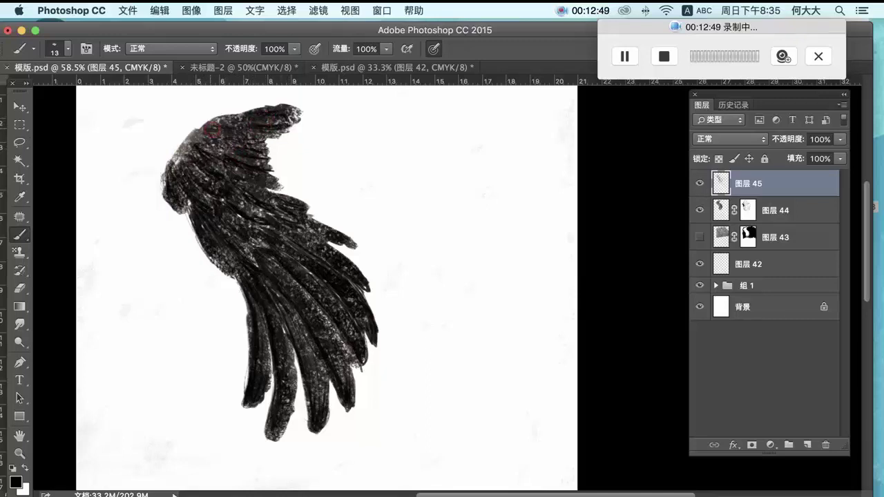
mouse_move(240, 199)
mouse_down()
mouse_move(265, 214)
mouse_move(255, 261)
mouse_up()
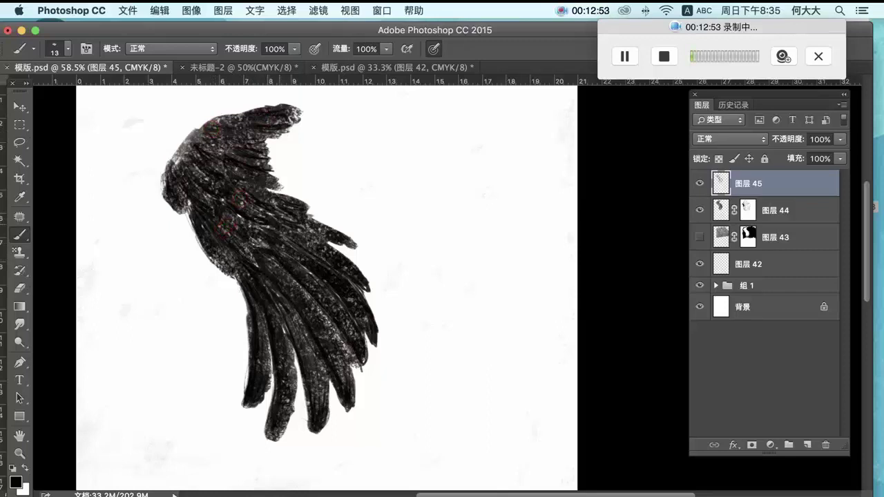
key(super+minus)
key(super+minus)
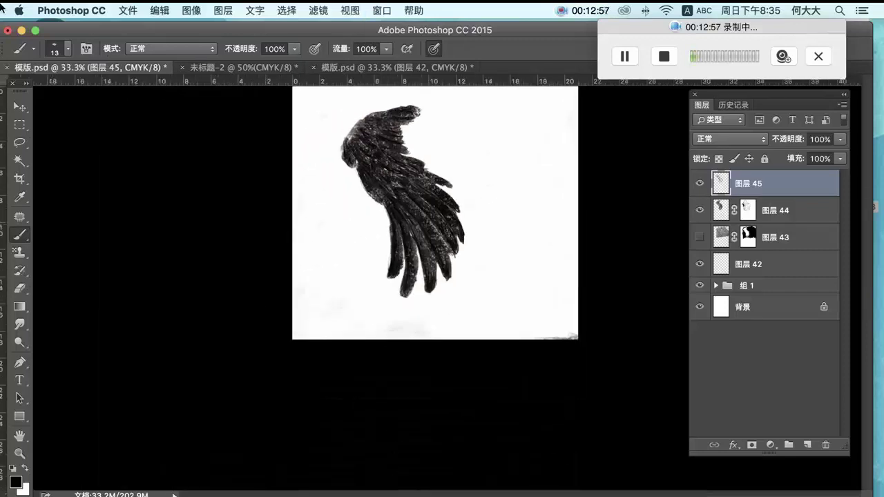
click(19, 107)
drag(364, 206, 371, 207)
drag(393, 208, 408, 208)
key(super+z)
key(super+z)
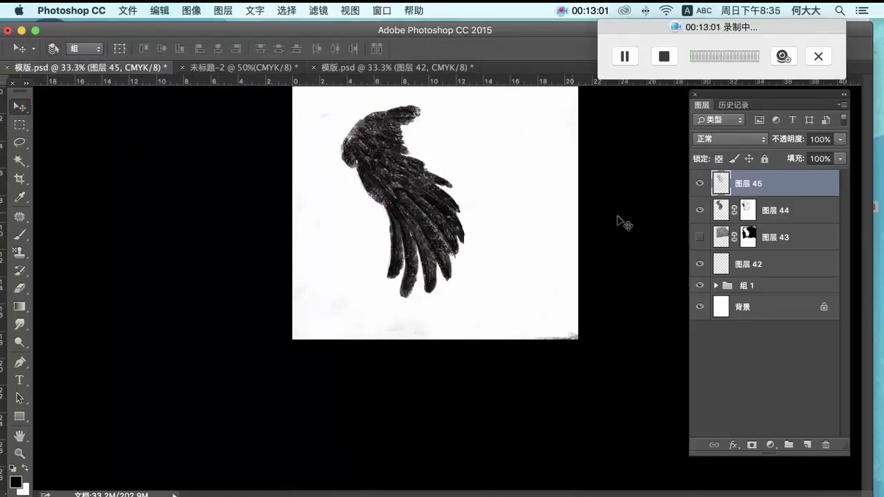
Step: Compare the wing with and without 图层 45, merge it down into 图层 44, and add a layer mask to the merged layer
key(super+equal)
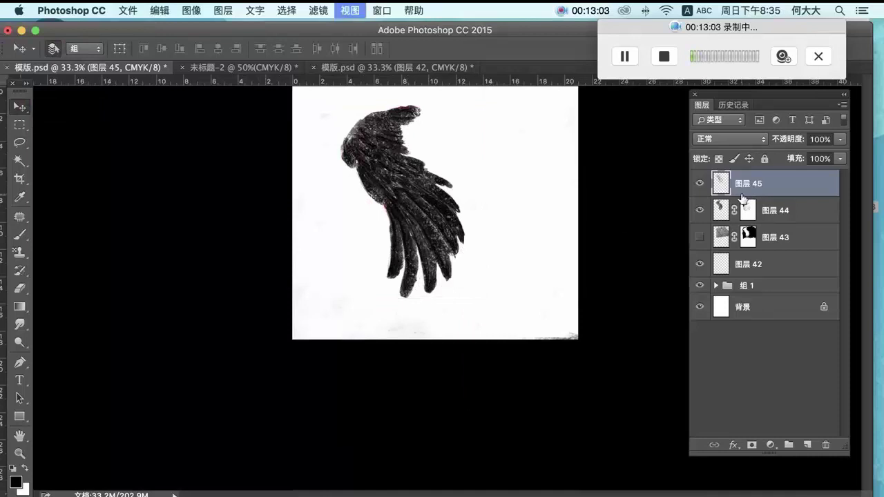
drag(515, 194, 403, 284)
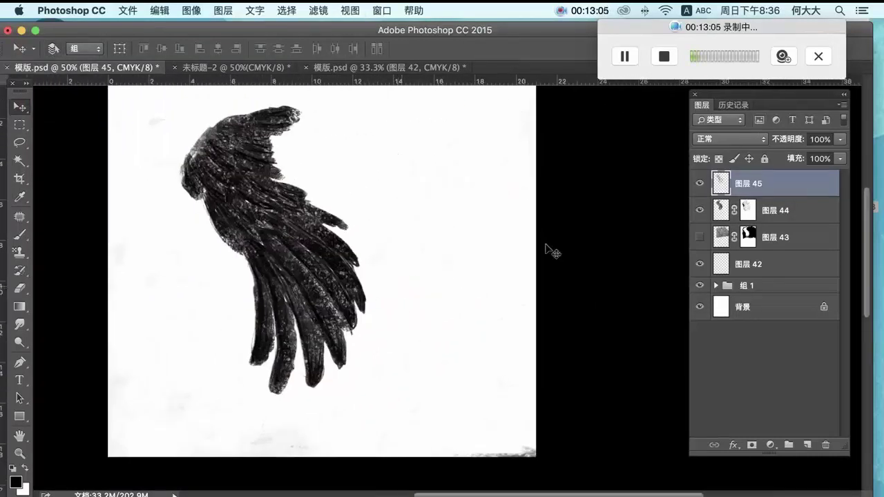
click(700, 183)
click(701, 184)
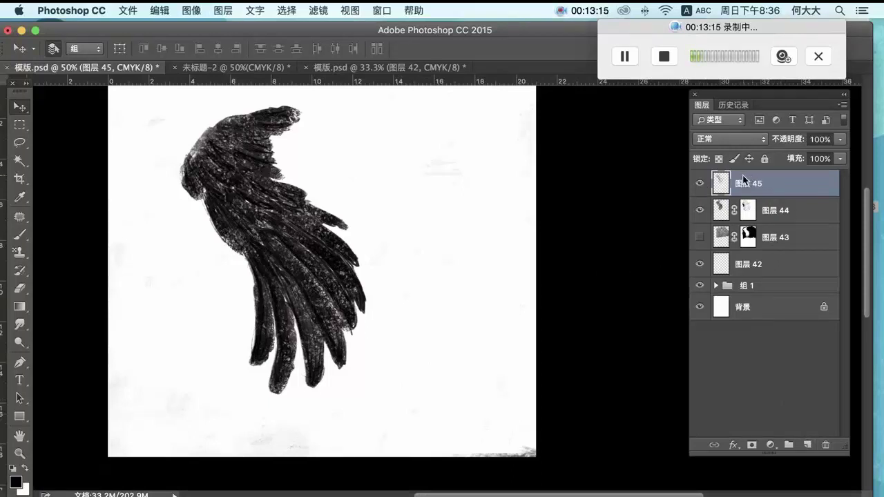
key(ctrl+e)
click(556, 198)
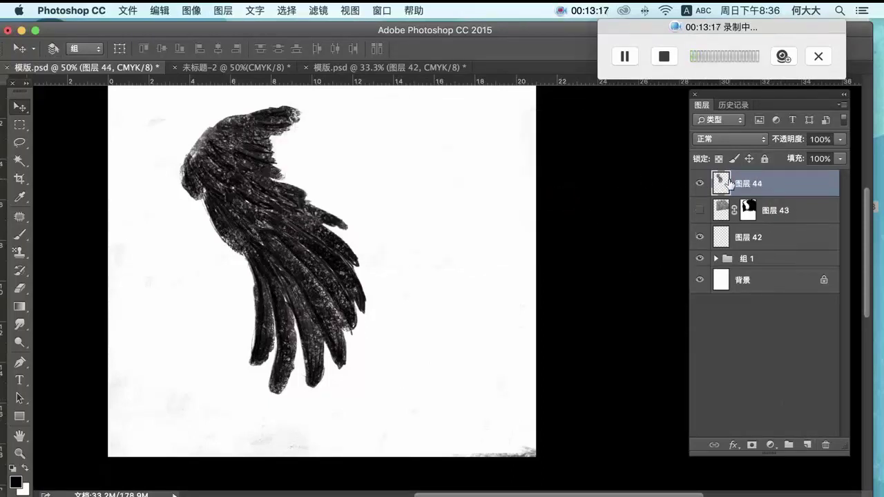
click(753, 447)
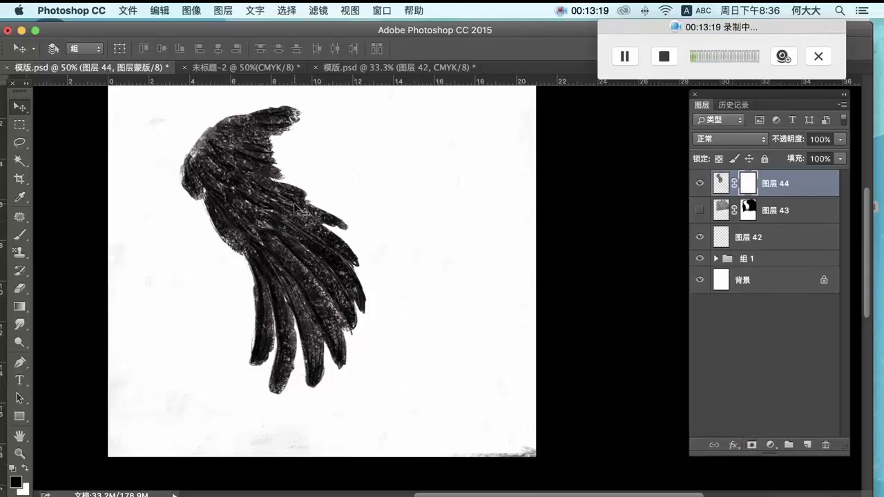
Step: Paint black over the wing on the mask of 图层 44 with the textured brush at 82 px
click(19, 235)
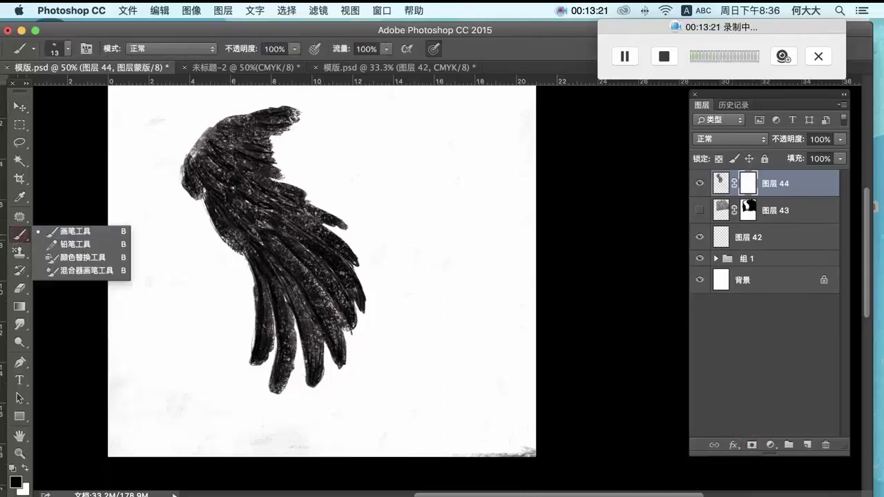
right_click(205, 212)
drag(288, 196, 301, 174)
mouse_move(230, 116)
mouse_down()
mouse_move(232, 95)
mouse_move(303, 131)
mouse_up()
mouse_move(262, 173)
mouse_down()
mouse_move(277, 325)
mouse_move(311, 386)
mouse_move(345, 277)
mouse_move(335, 352)
mouse_move(276, 227)
mouse_move(235, 172)
mouse_move(197, 163)
mouse_move(207, 184)
mouse_up()
Step: Paint white over the wing on the mask of 图层 44 with the textured brush at 190 px to bring back most of it
right_click(207, 181)
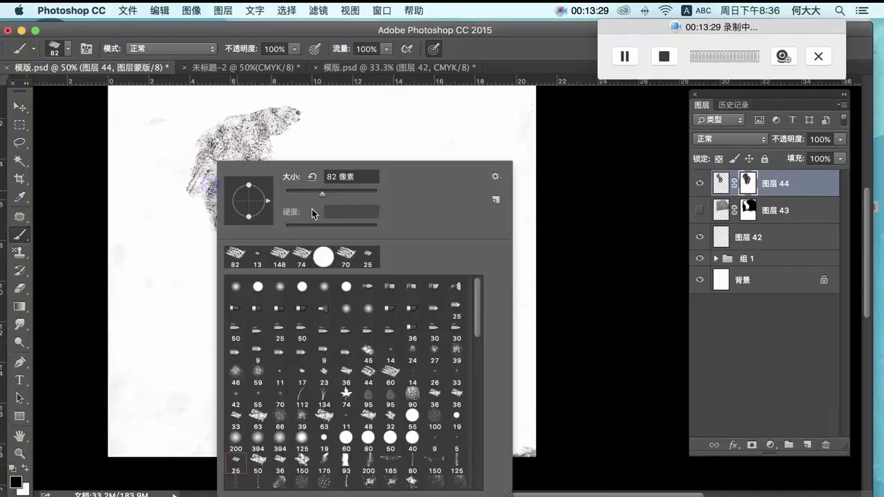
click(28, 470)
right_click(253, 174)
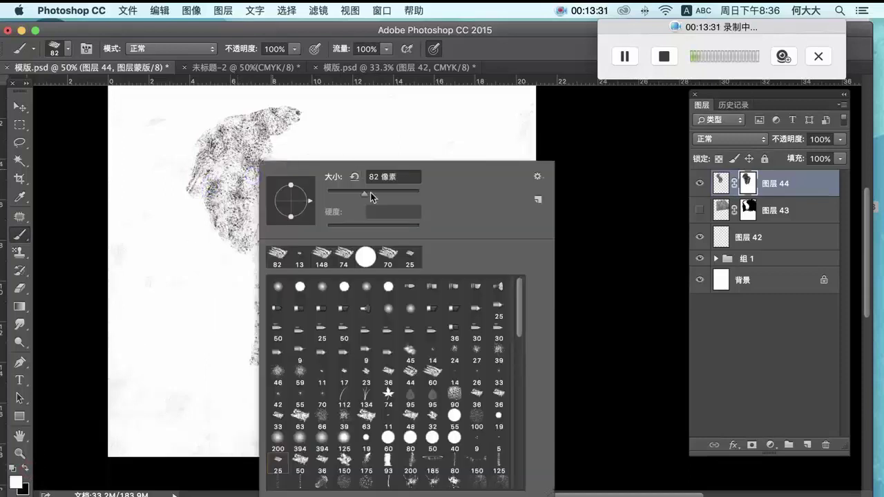
drag(369, 195, 393, 194)
mouse_move(233, 107)
mouse_down()
mouse_move(164, 250)
mouse_move(262, 180)
mouse_move(324, 373)
mouse_move(376, 284)
mouse_up()
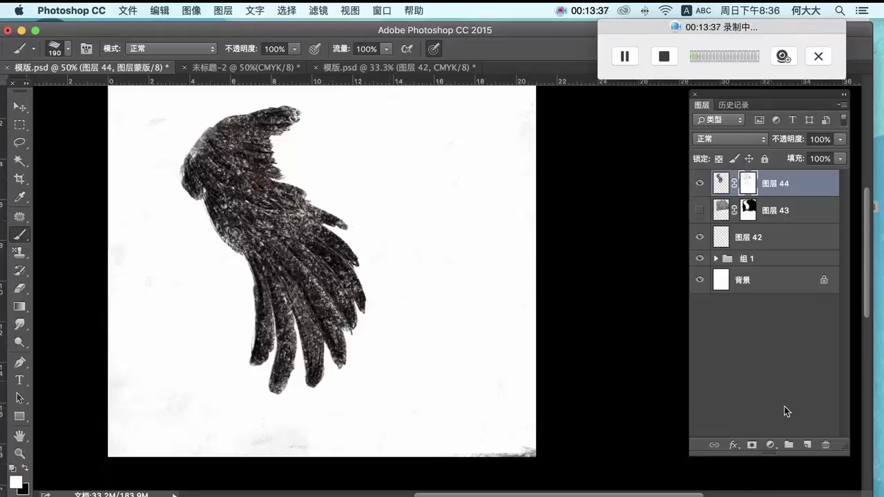
Step: Add a new layer above 图层 44 and stroke the two innermost long feathers in black with the textured brush at 14 px
click(807, 445)
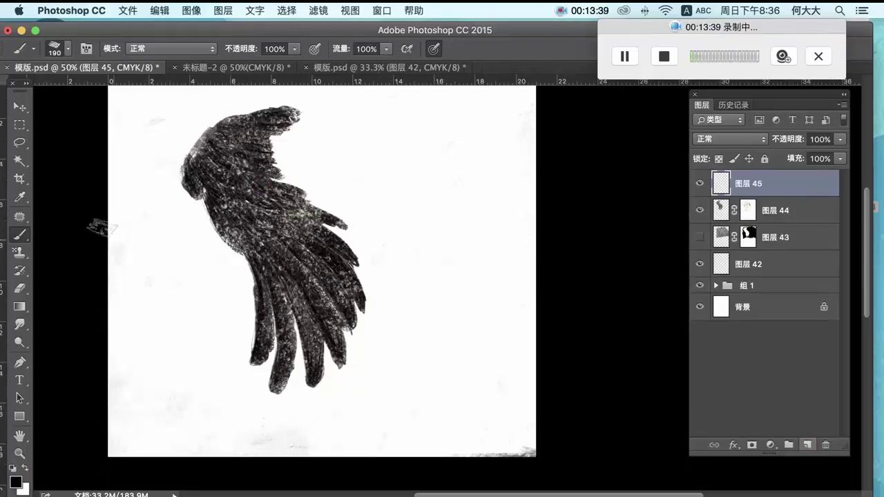
right_click(244, 188)
drag(328, 194, 323, 195)
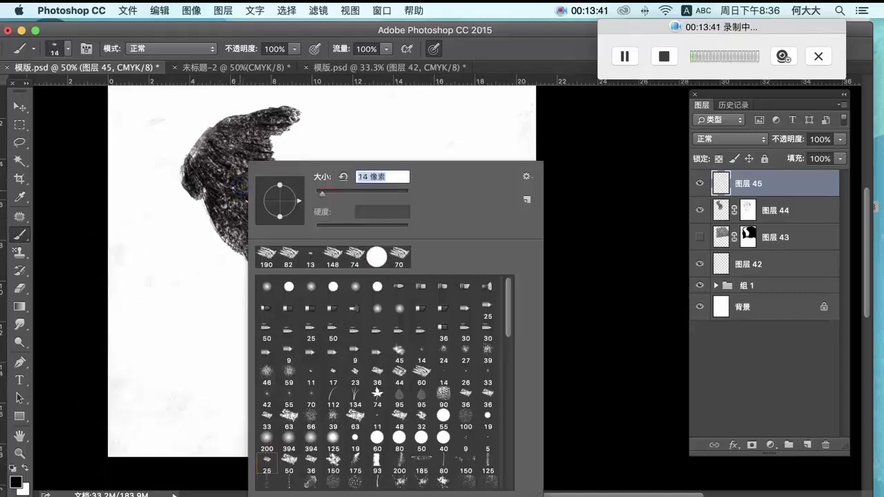
click(230, 236)
click(274, 279)
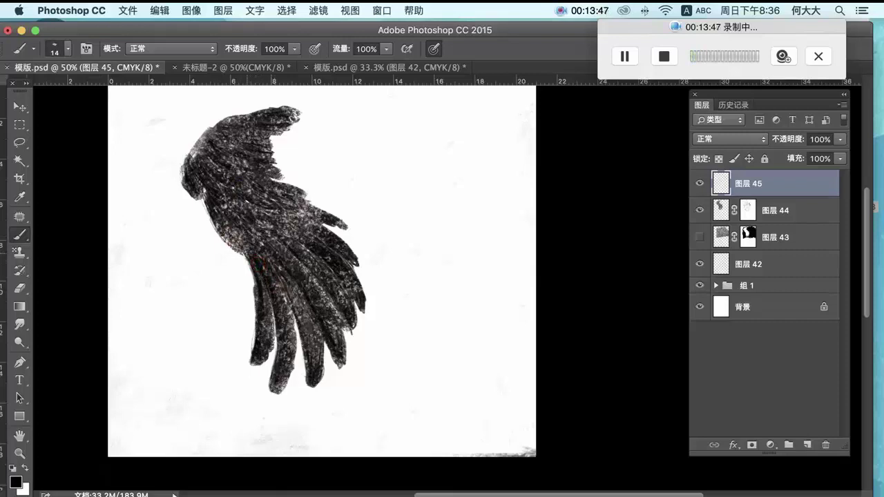
drag(283, 321, 271, 373)
mouse_move(275, 339)
mouse_down()
mouse_move(268, 394)
mouse_move(281, 389)
mouse_move(270, 372)
mouse_move(266, 396)
mouse_up()
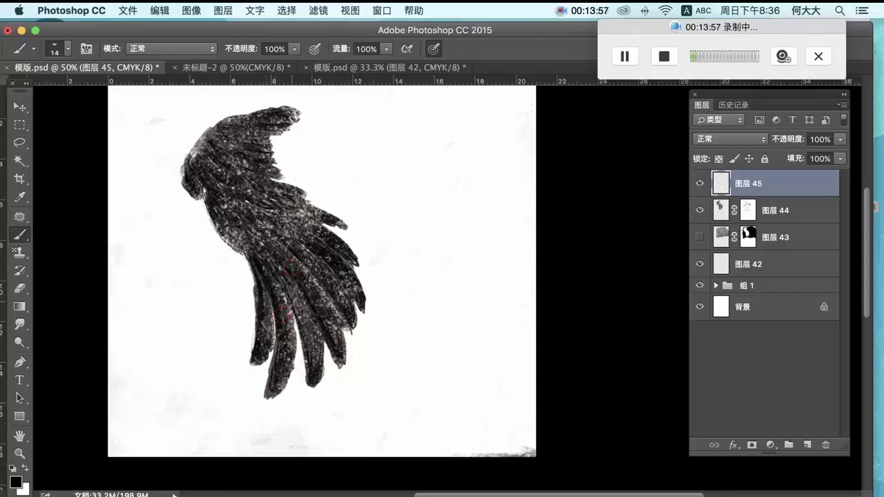
Step: Add fine black strokes along the contours and tips of the third and fourth long lower feathers on 图层 45
drag(267, 255, 275, 269)
drag(294, 299, 300, 315)
drag(300, 305, 308, 387)
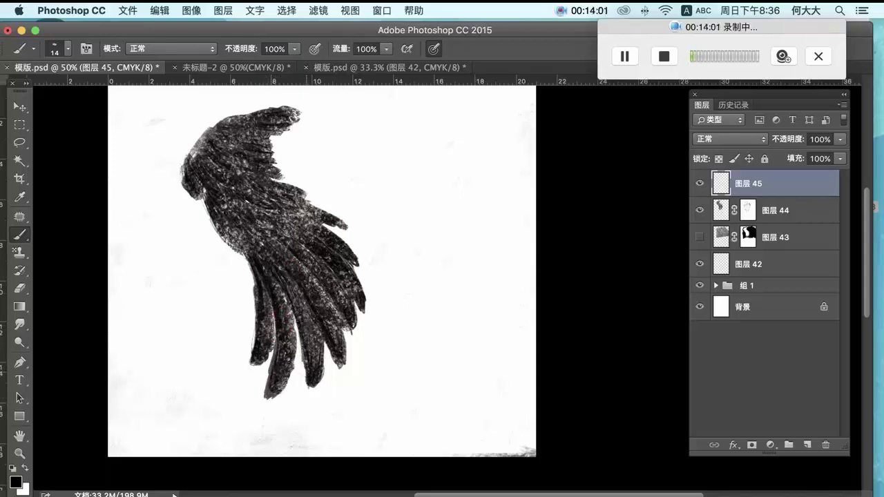
drag(296, 291, 300, 316)
click(289, 271)
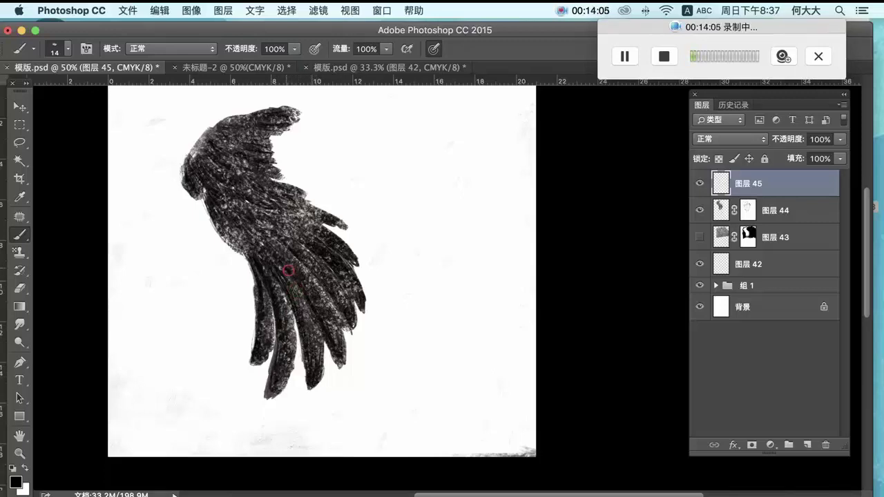
drag(330, 321, 341, 353)
drag(344, 333, 341, 369)
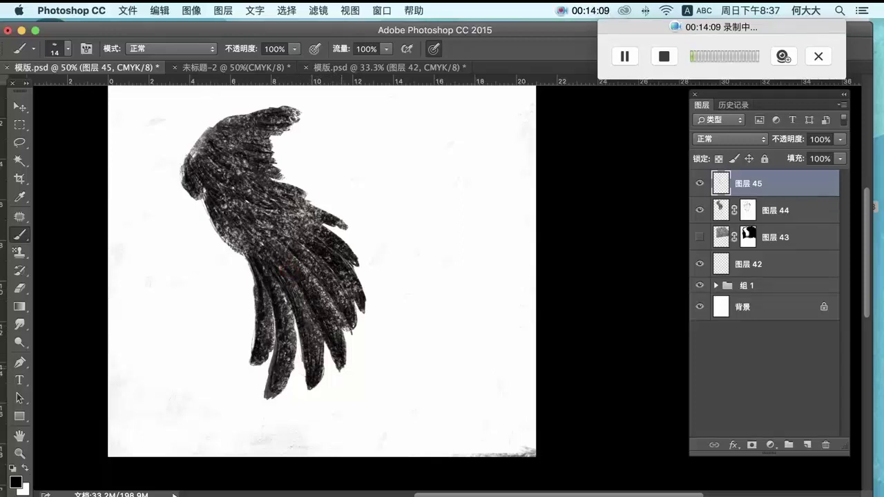
Step: Touch up the outer feathers' roots and the middle of the wing with short black strokes
click(310, 274)
click(307, 258)
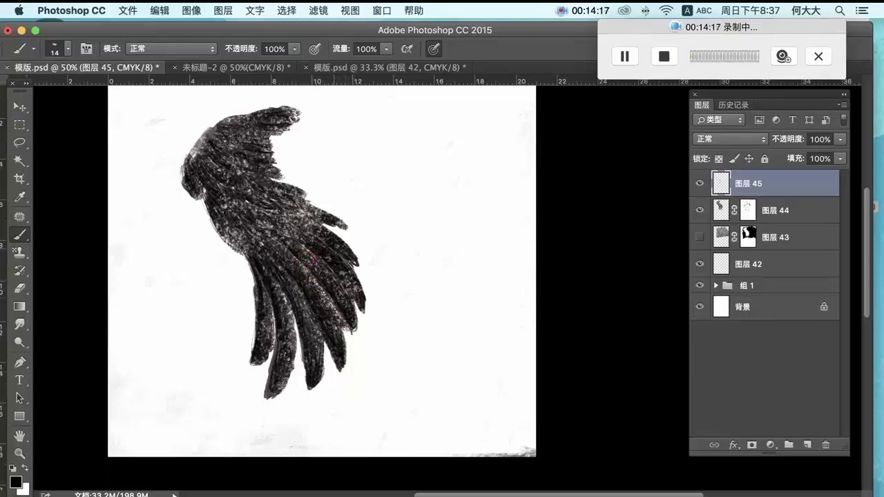
click(315, 245)
click(293, 234)
click(233, 219)
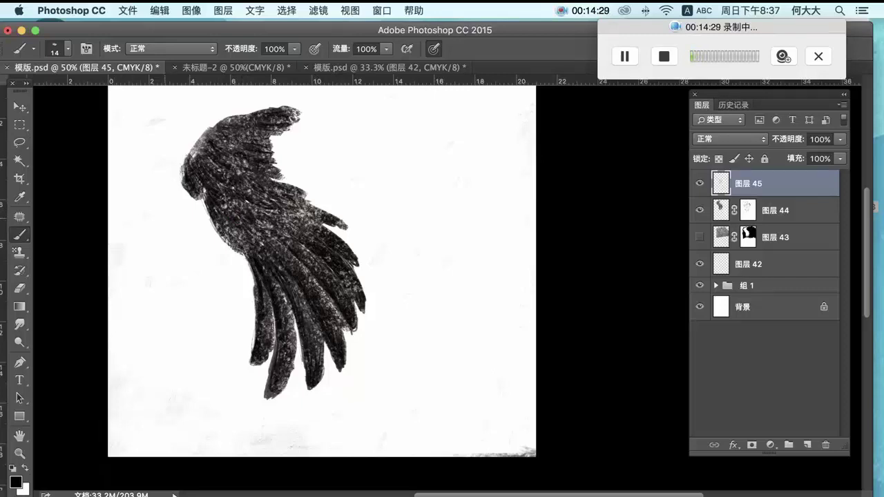
Step: Add short black strokes across the wing's inner edge and the middle feathers just above the long feathers' roots
drag(213, 238, 237, 243)
click(264, 238)
drag(263, 237, 235, 234)
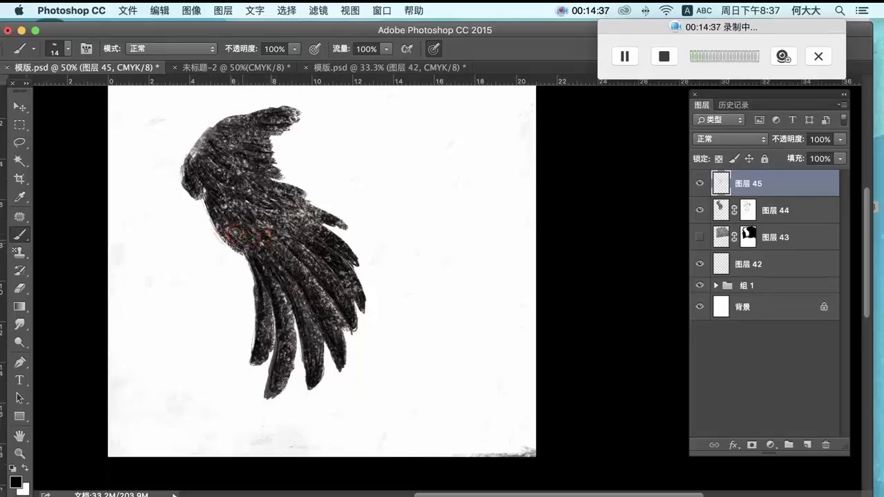
key(Tab)
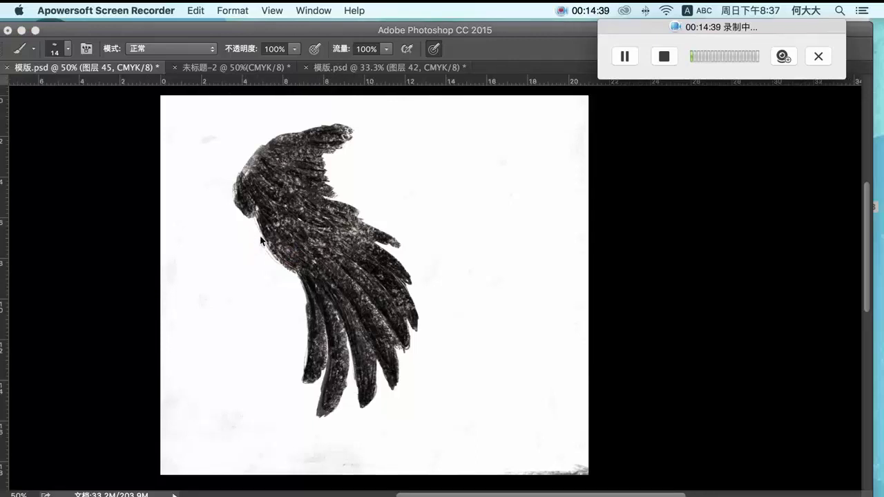
click(390, 166)
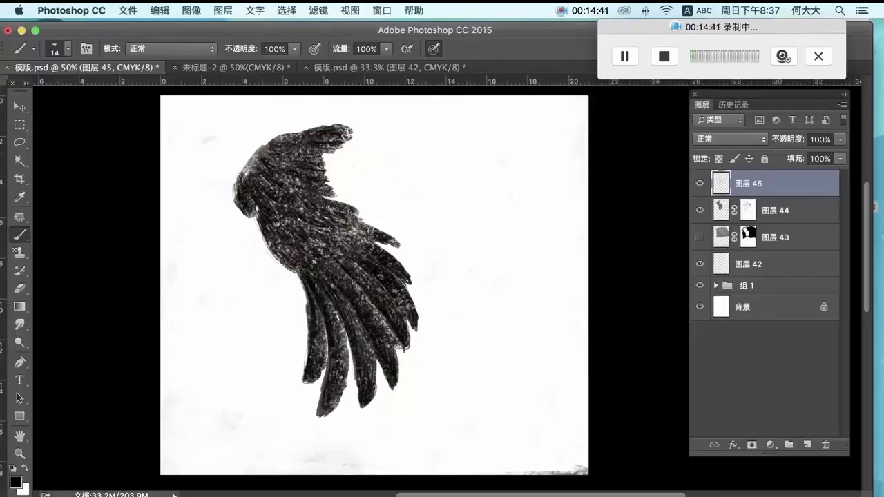